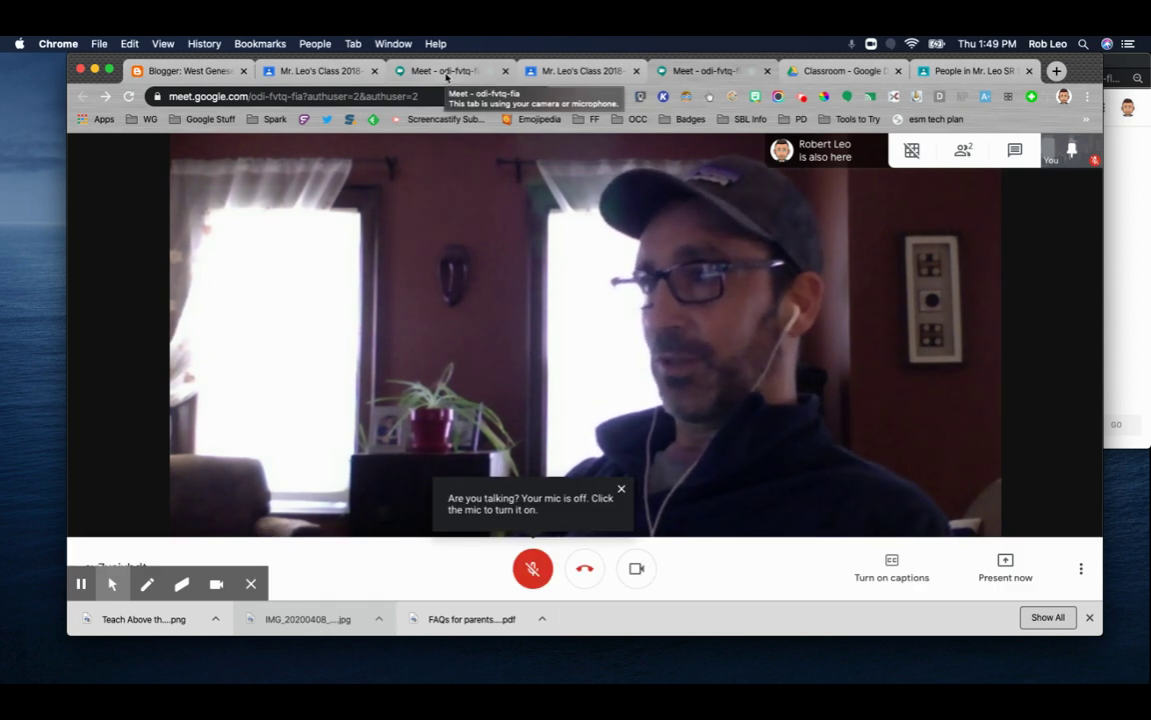
Compare the teacher's and the student's views of the running Meet call
left_click(447, 78)
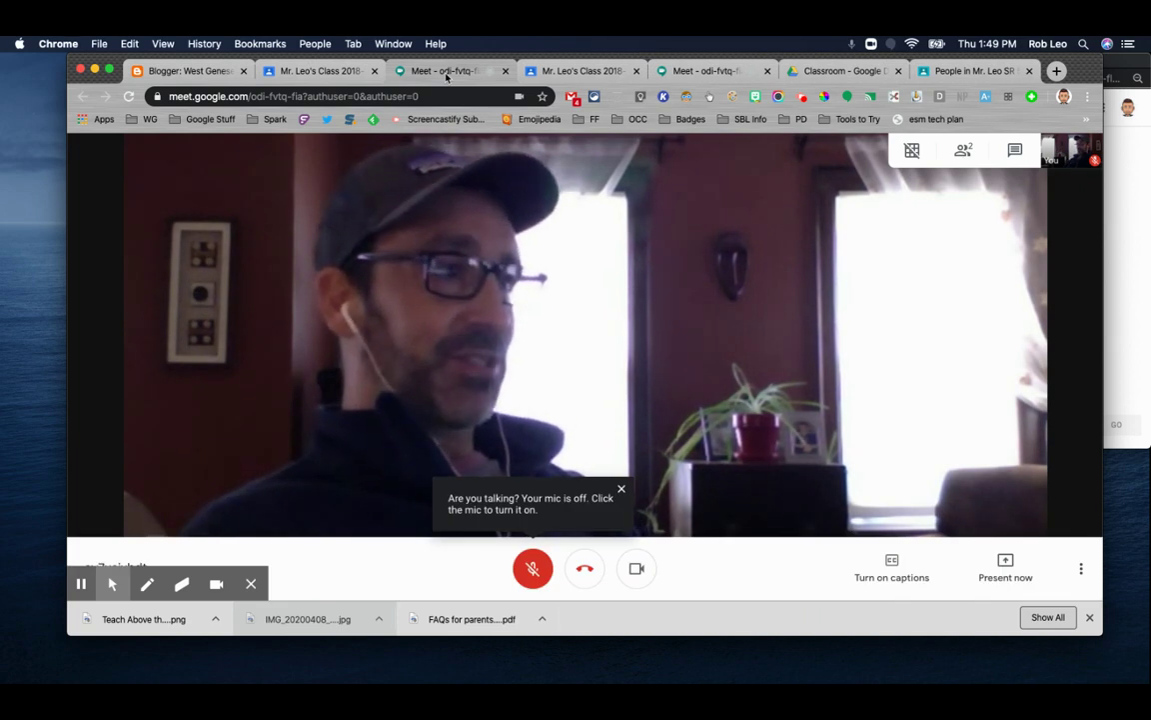
left_click(696, 73)
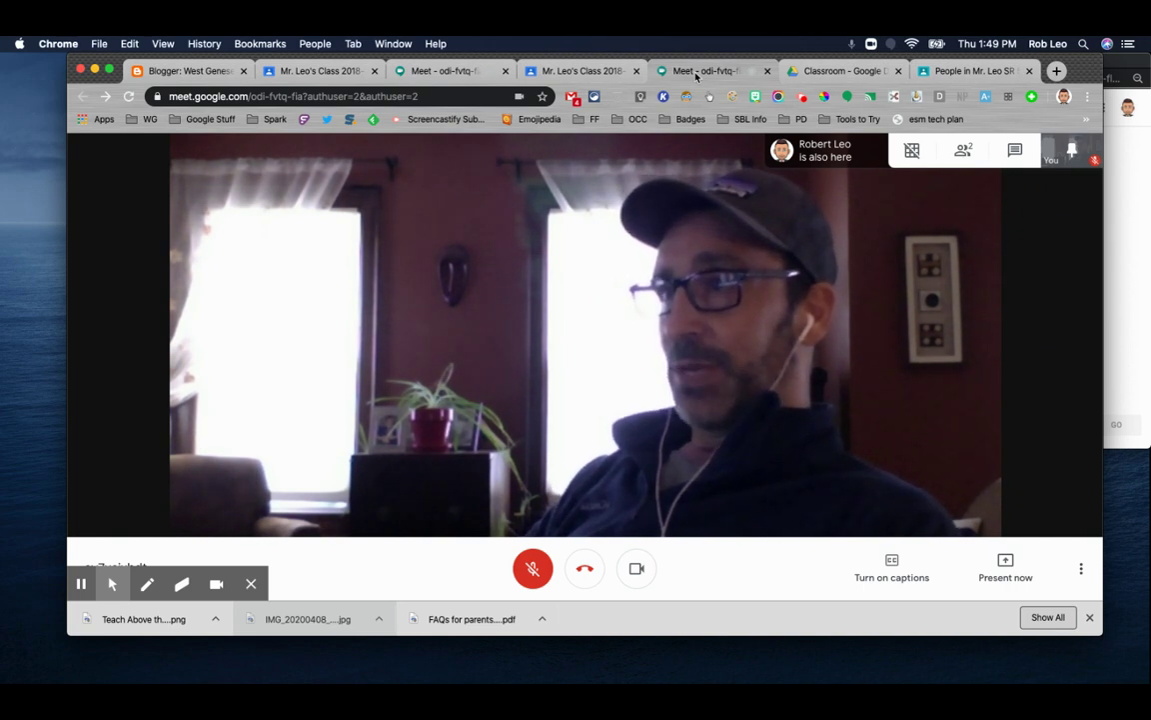
left_click(441, 72)
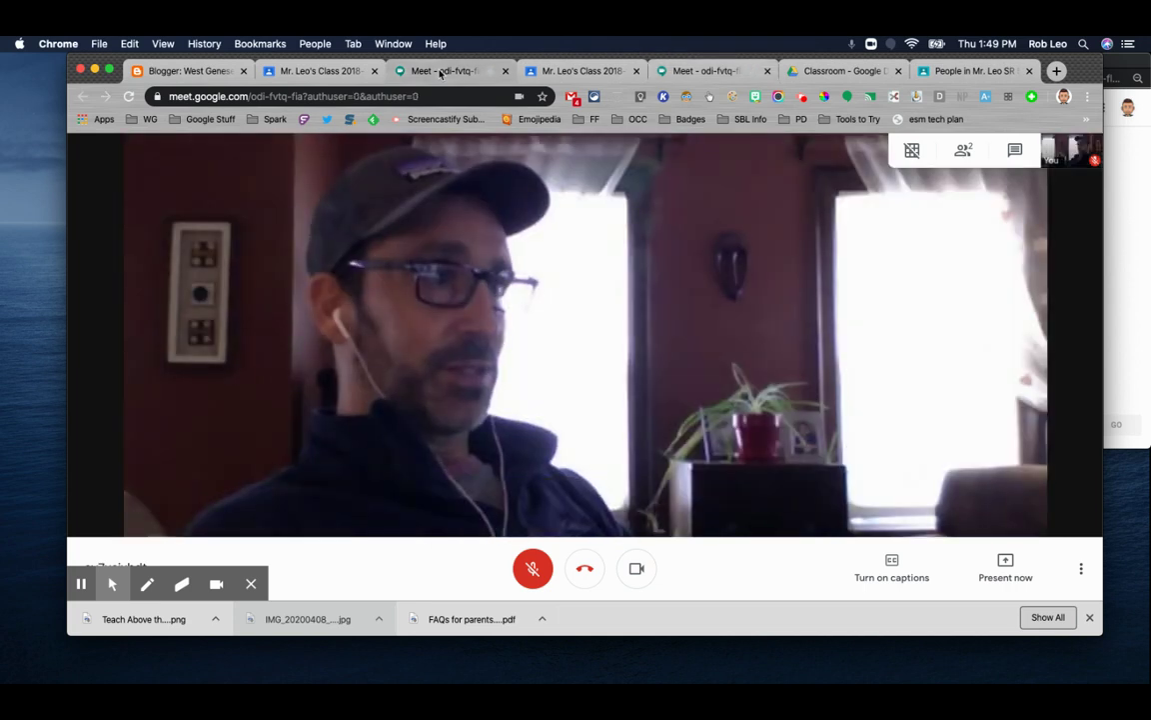
left_click(690, 72)
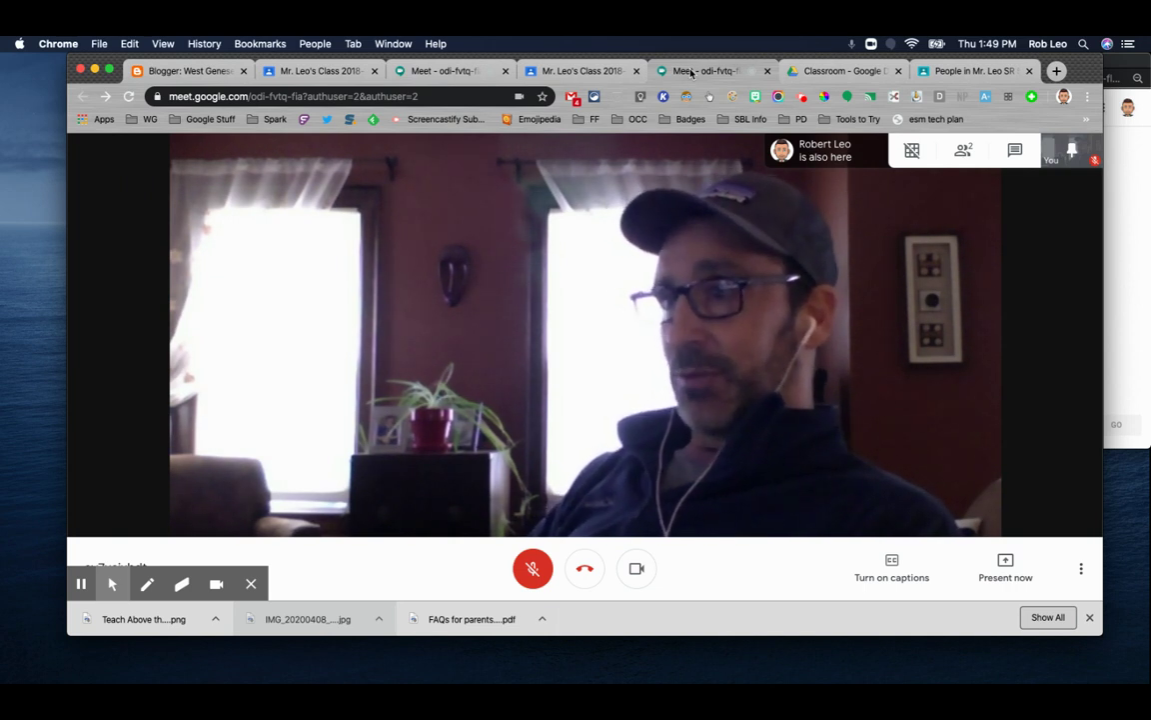
left_click(449, 71)
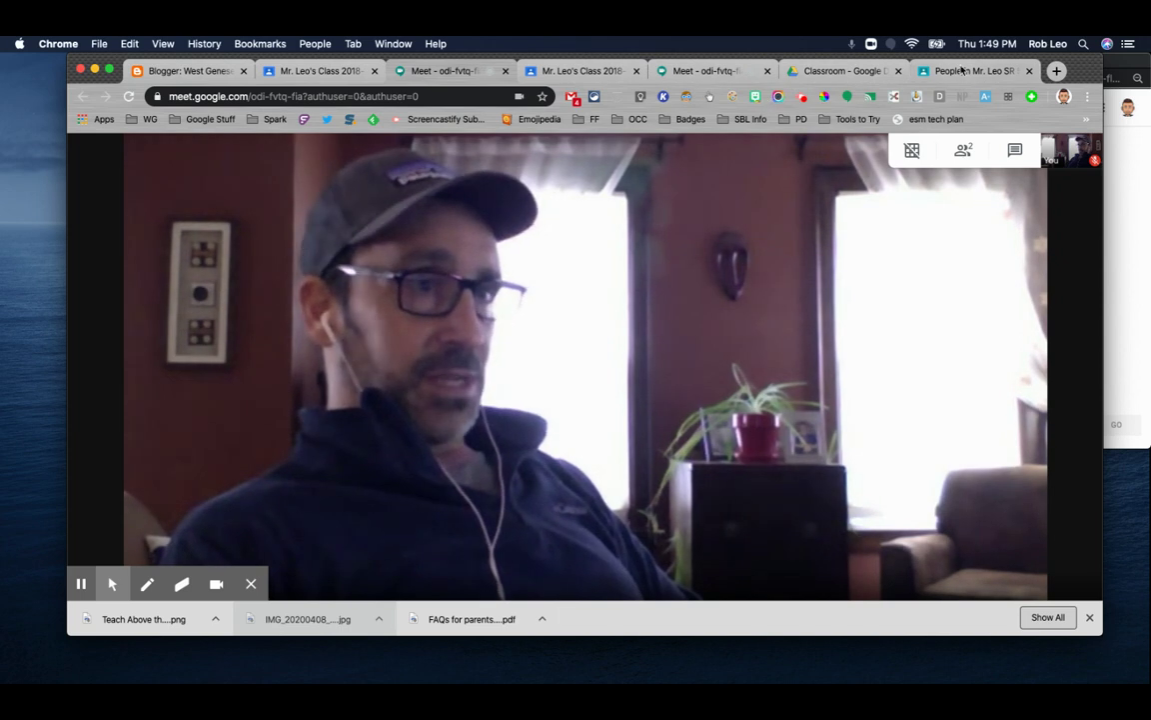
Open the class settings of the SR 5th Grade 2019-20 class at the Meet options
left_click(960, 72)
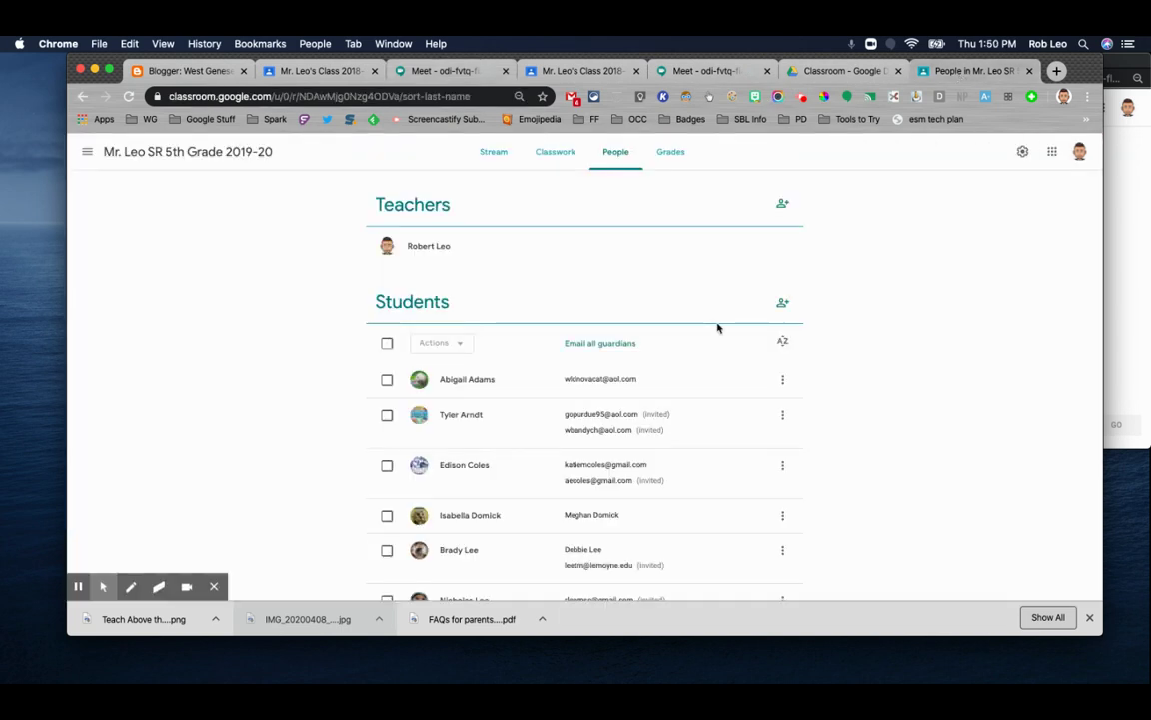
left_click(1020, 155)
scroll(624, 441, "down", 4)
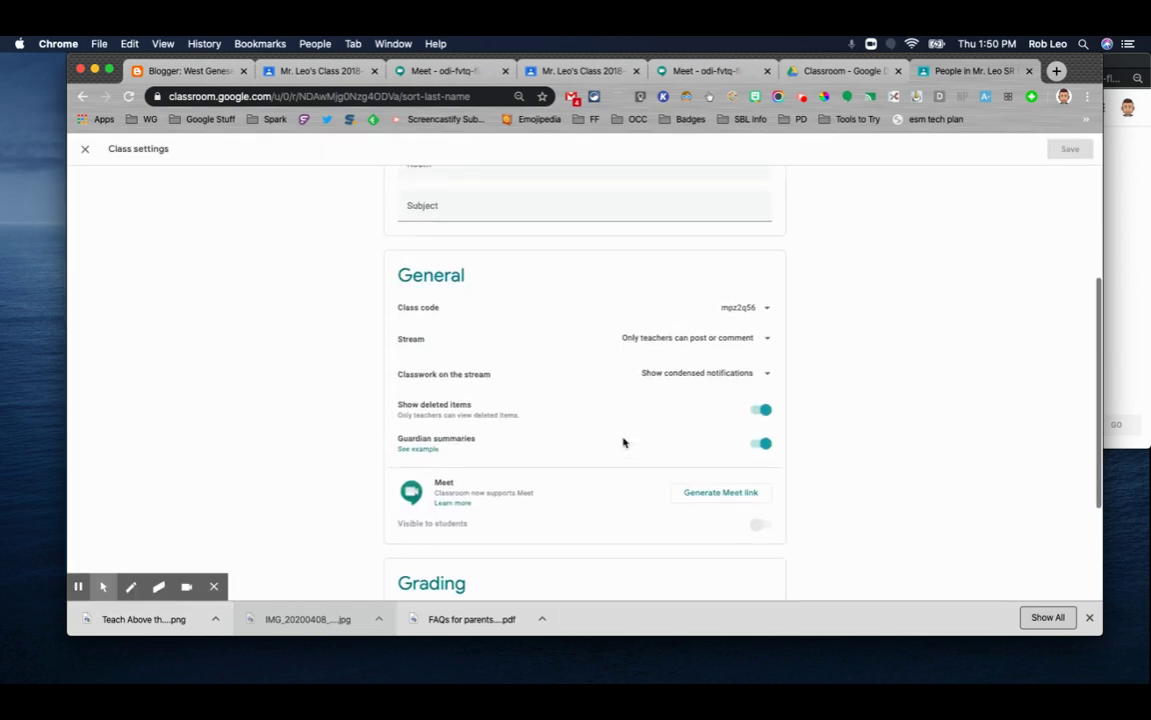
scroll(623, 442, "down", 2)
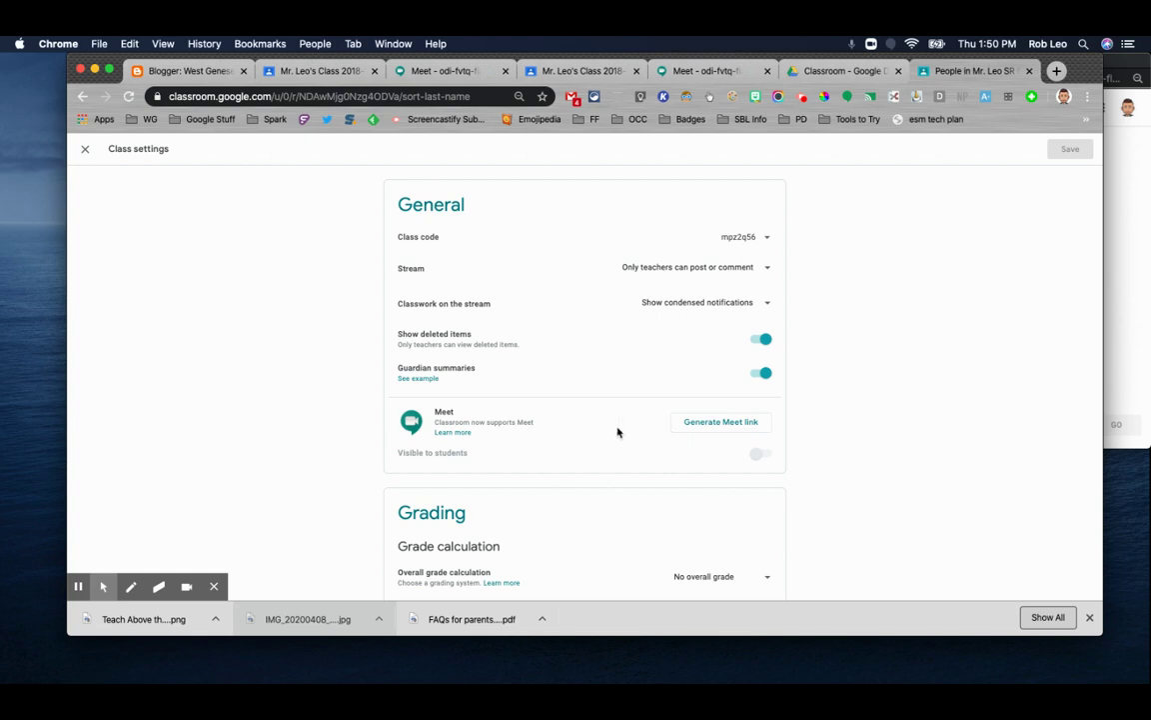
Read the Classroom Help article on starting a class video meeting, including the requirements, tips and Meet link topics
left_click(450, 433)
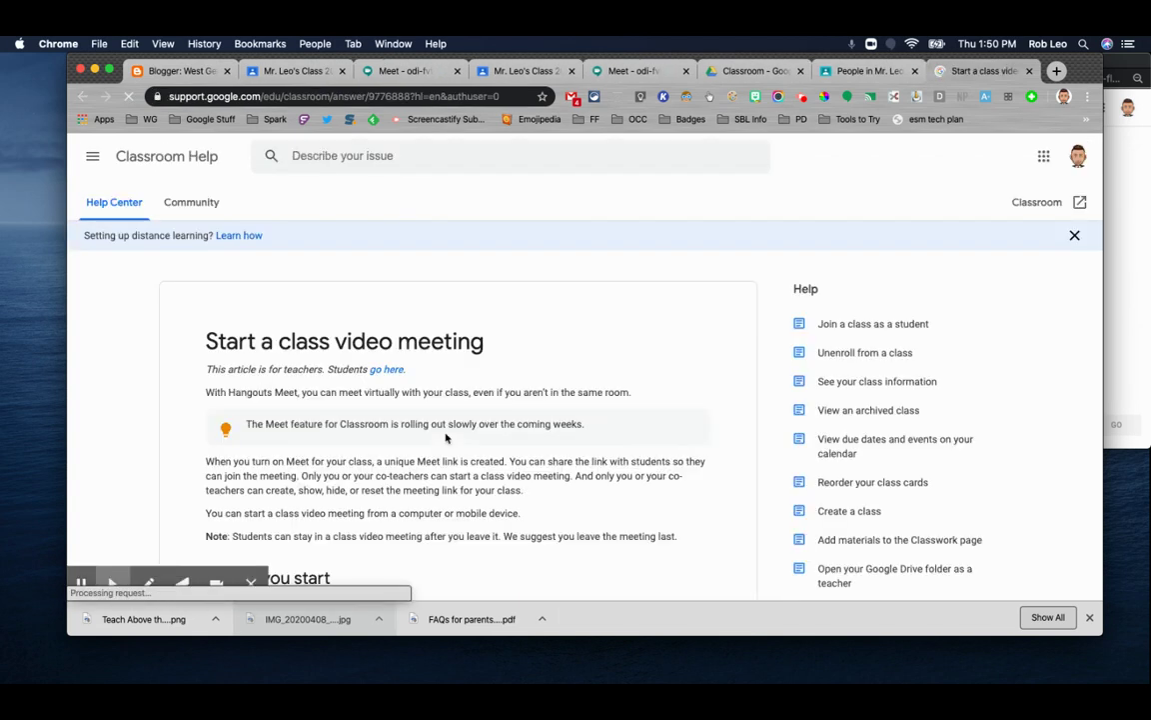
scroll(448, 438, "down", 1)
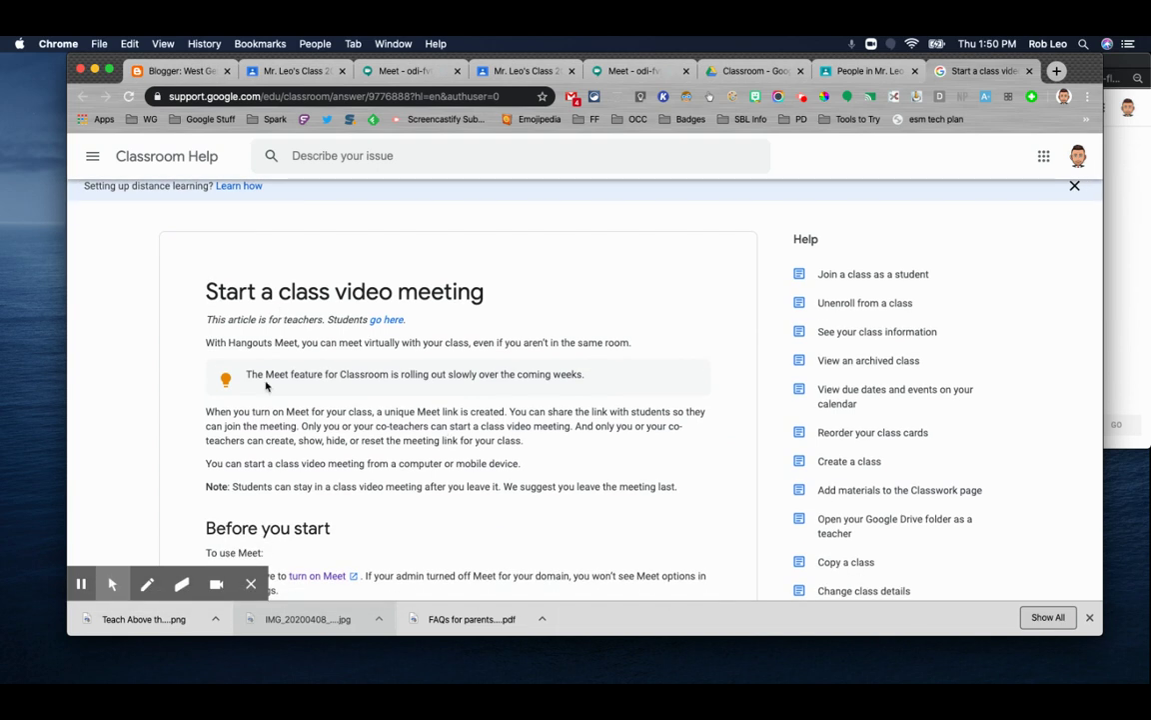
scroll(265, 386, "down", 3)
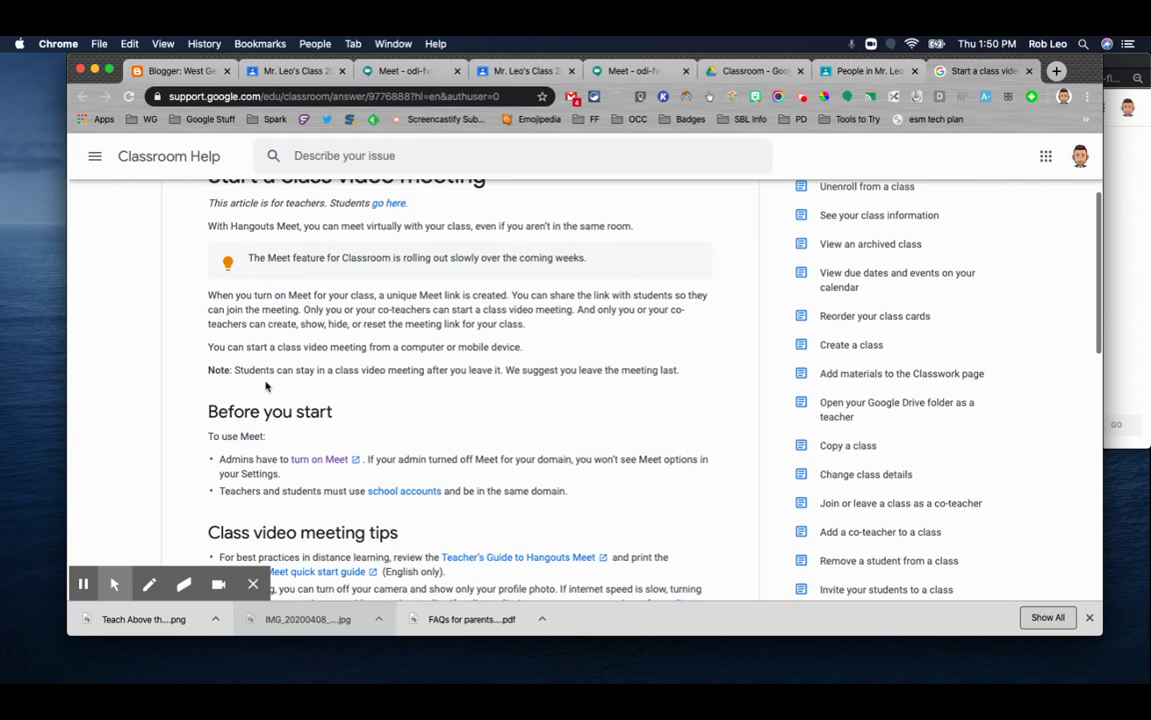
scroll(266, 386, "down", 5)
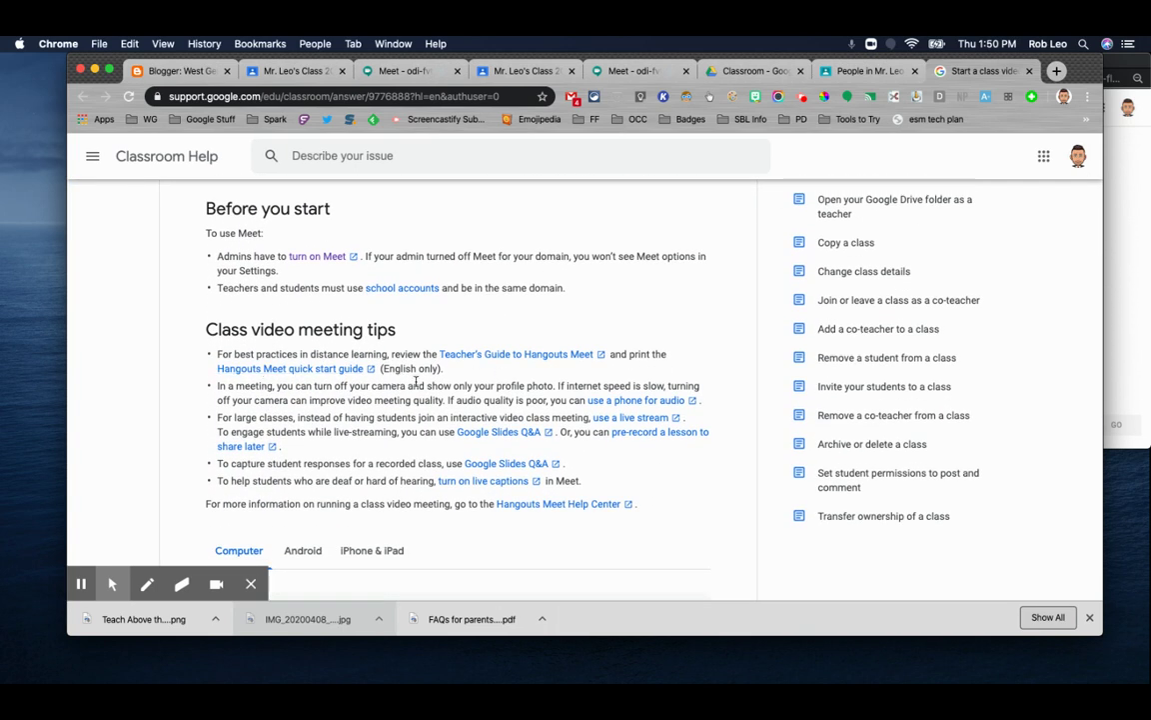
scroll(407, 417, "down", 3)
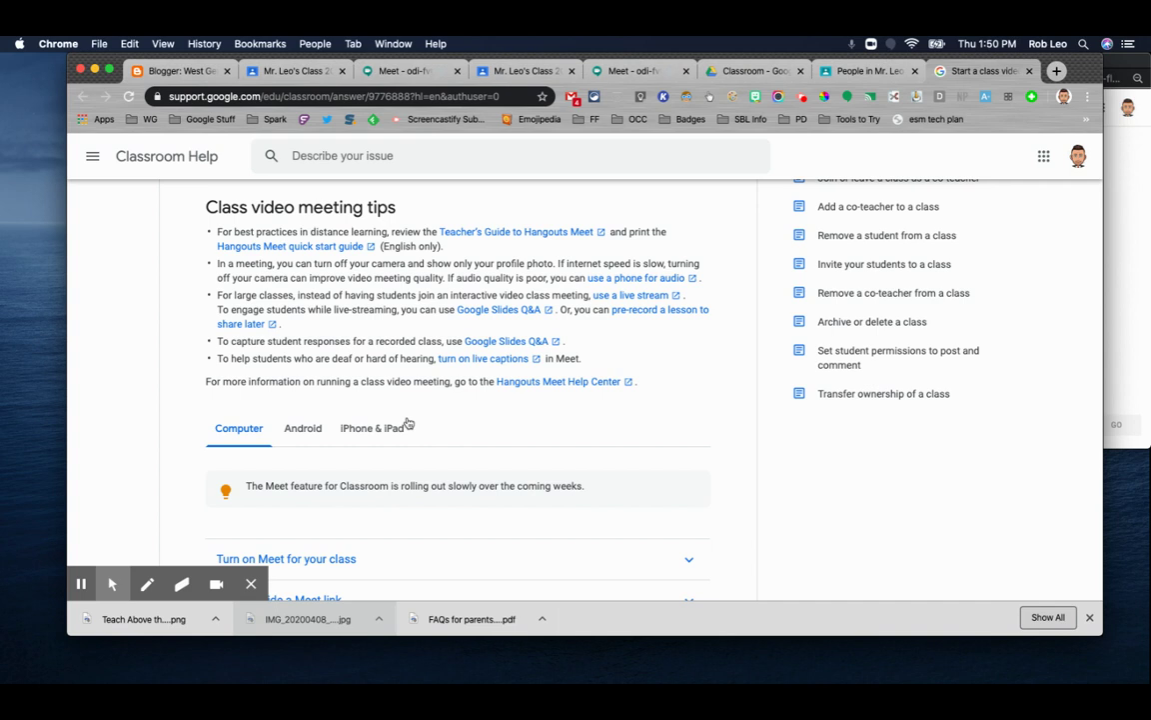
scroll(408, 424, "down", 2)
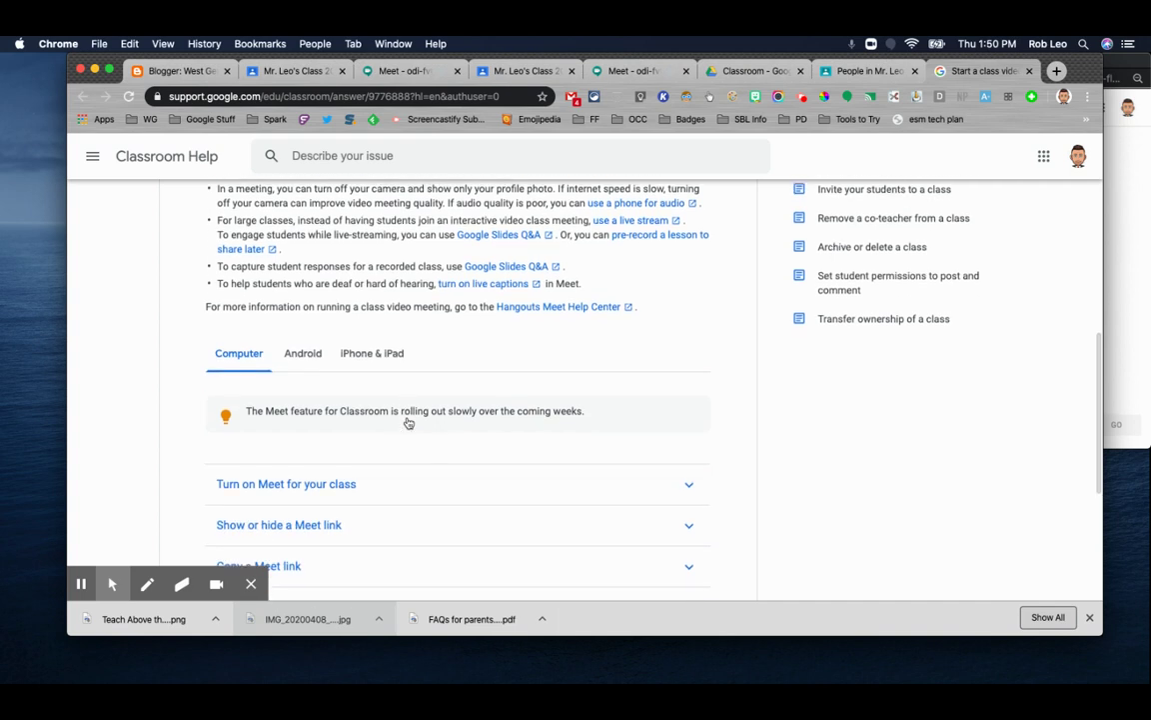
scroll(407, 422, "up", 3)
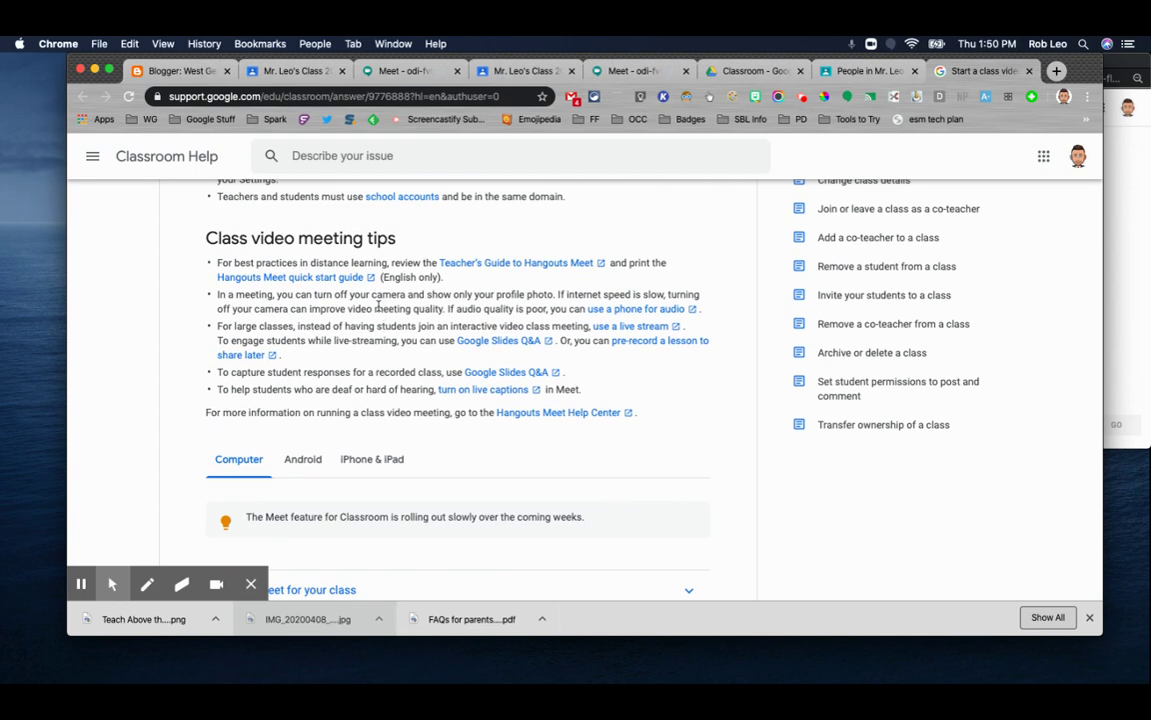
scroll(378, 354, "up", 2)
scroll(379, 355, "down", 7)
scroll(377, 356, "down", 3)
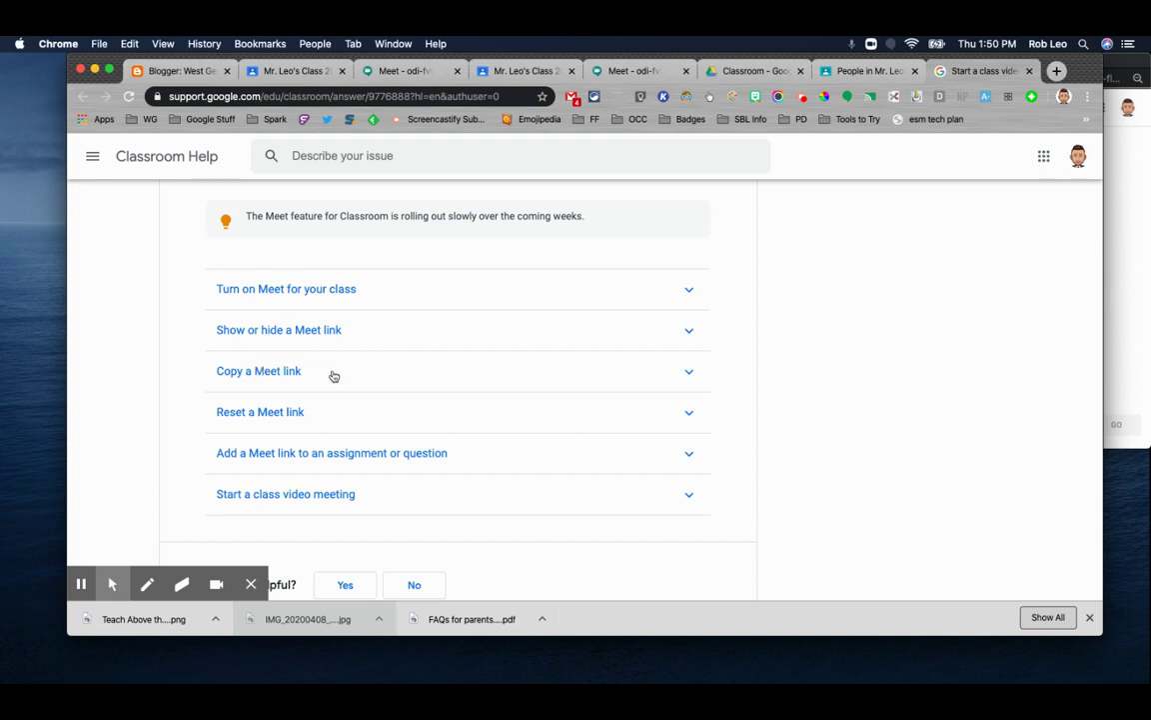
scroll(338, 431, "down", 3)
scroll(338, 432, "up", 9)
scroll(337, 432, "up", 9)
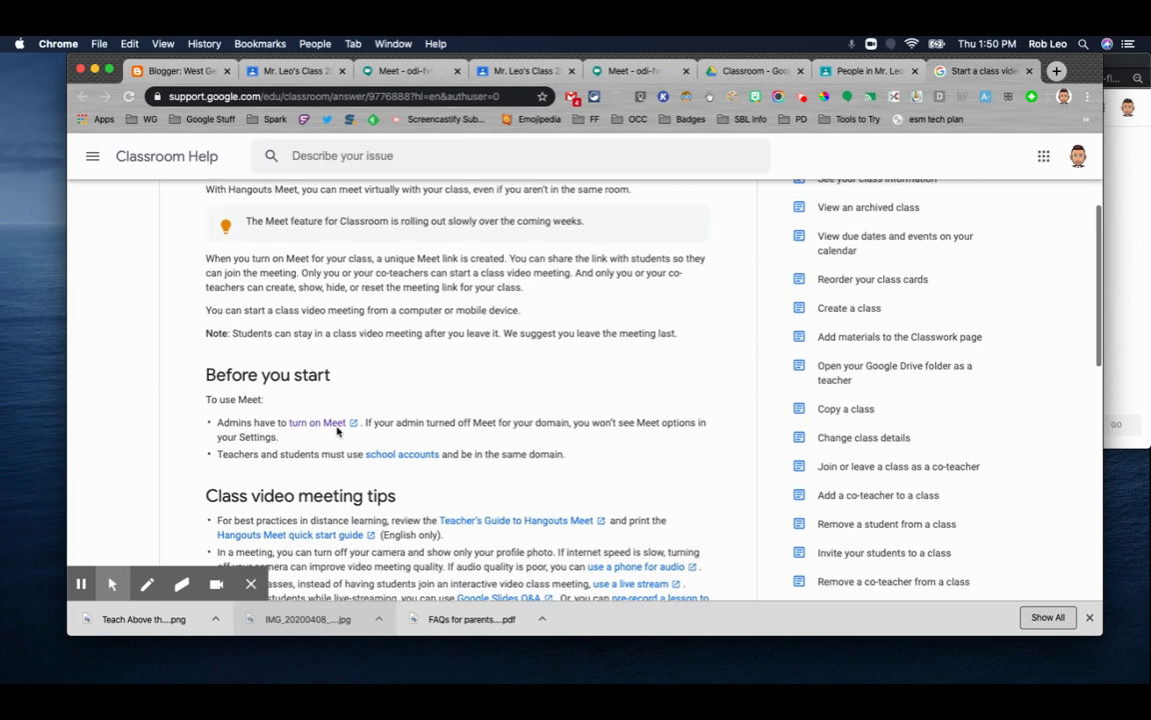
scroll(337, 432, "up", 3)
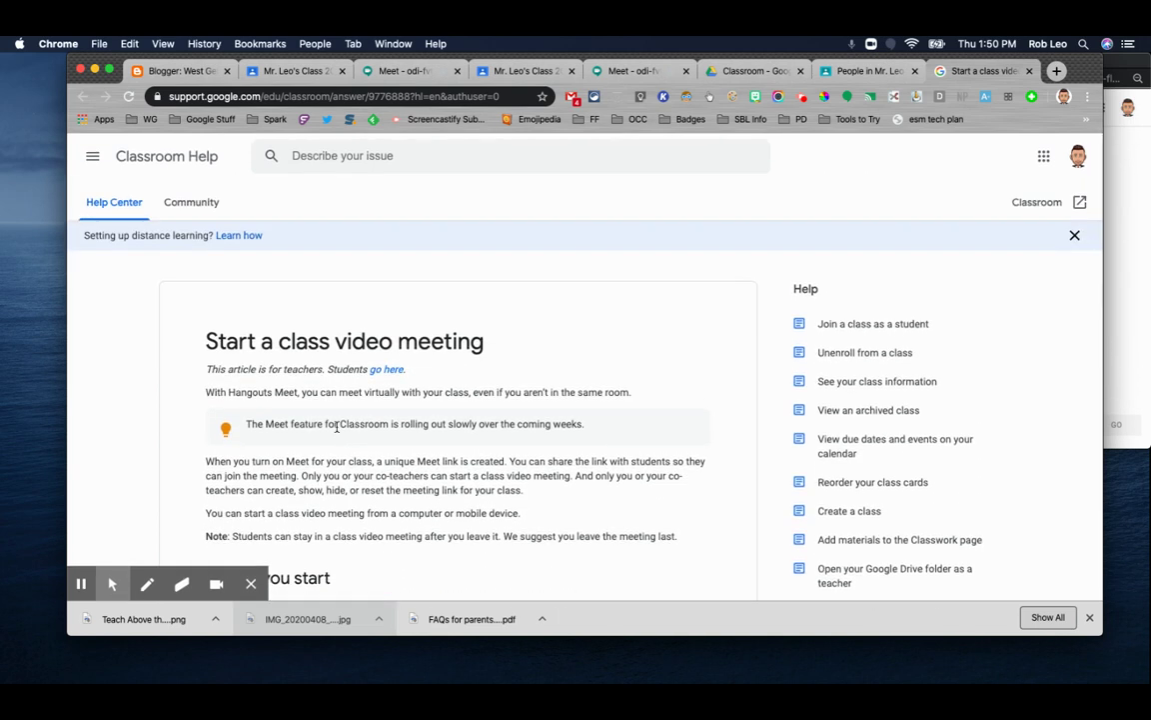
Generate a Meet link for the class and save the class settings
left_click(868, 72)
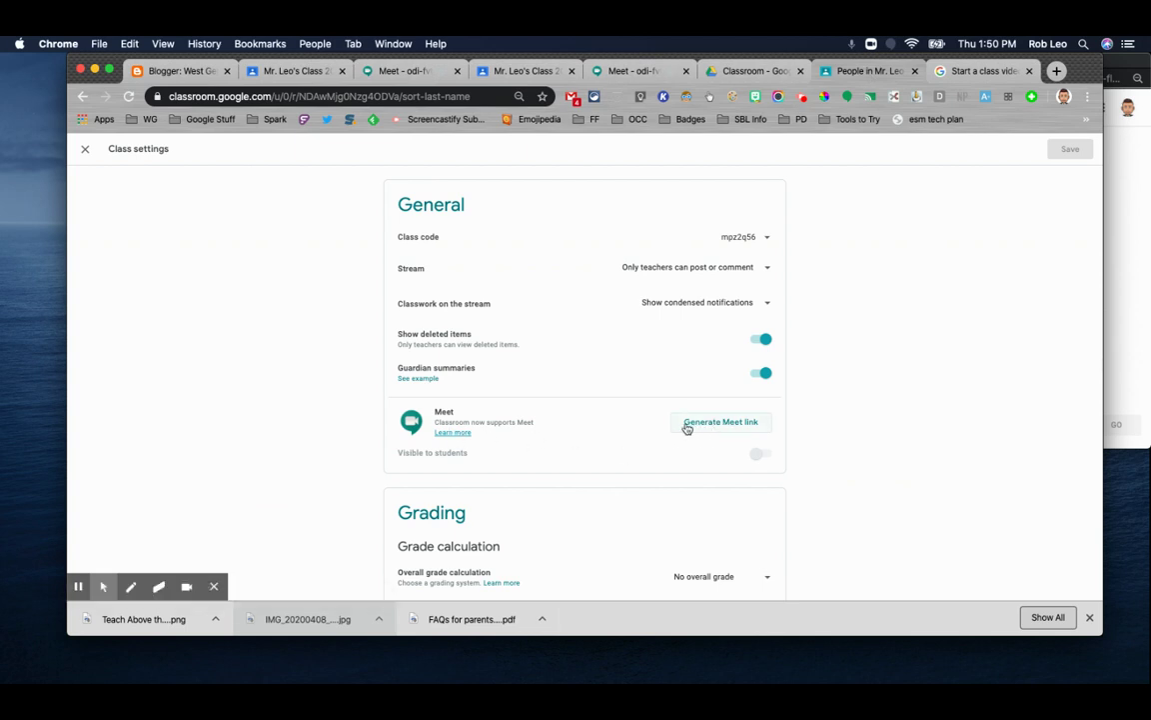
scroll(727, 428, "up", 5)
scroll(728, 420, "down", 6)
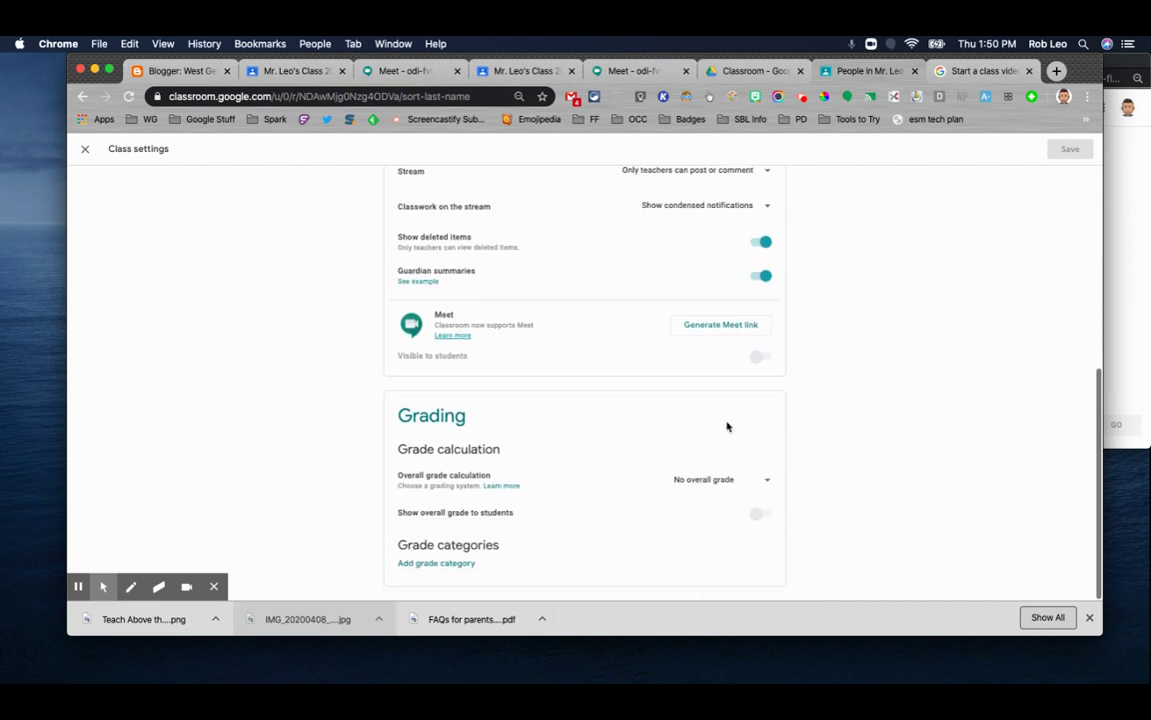
left_click(718, 330)
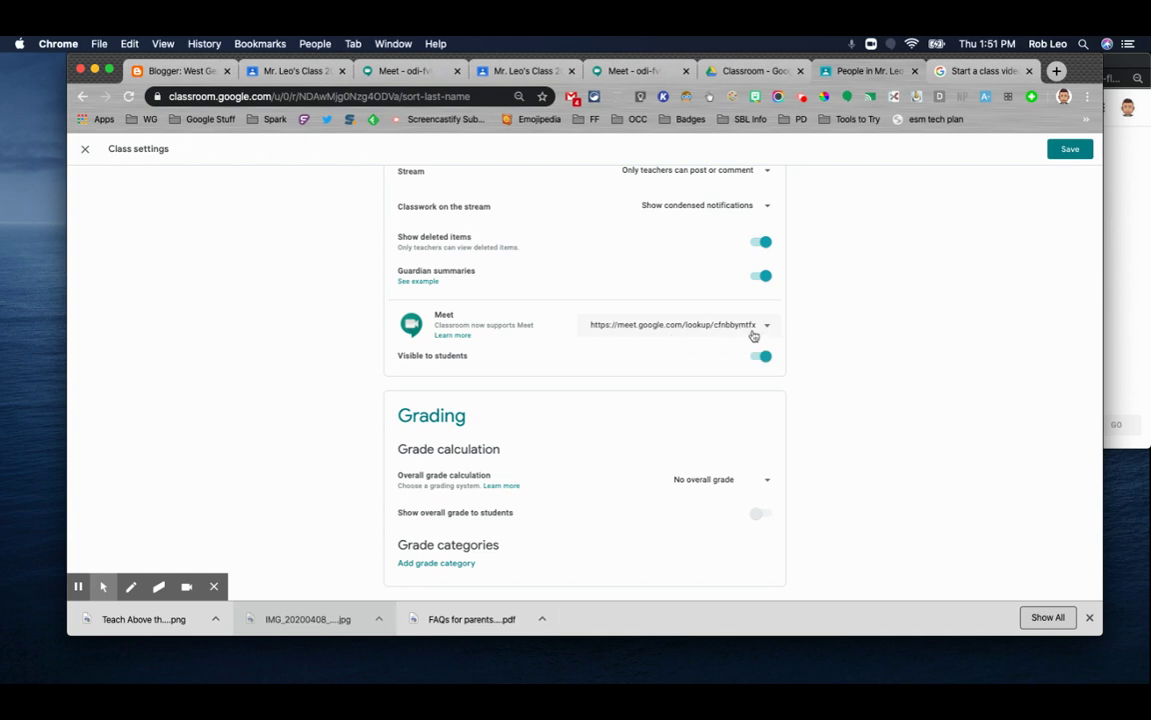
left_click(769, 331)
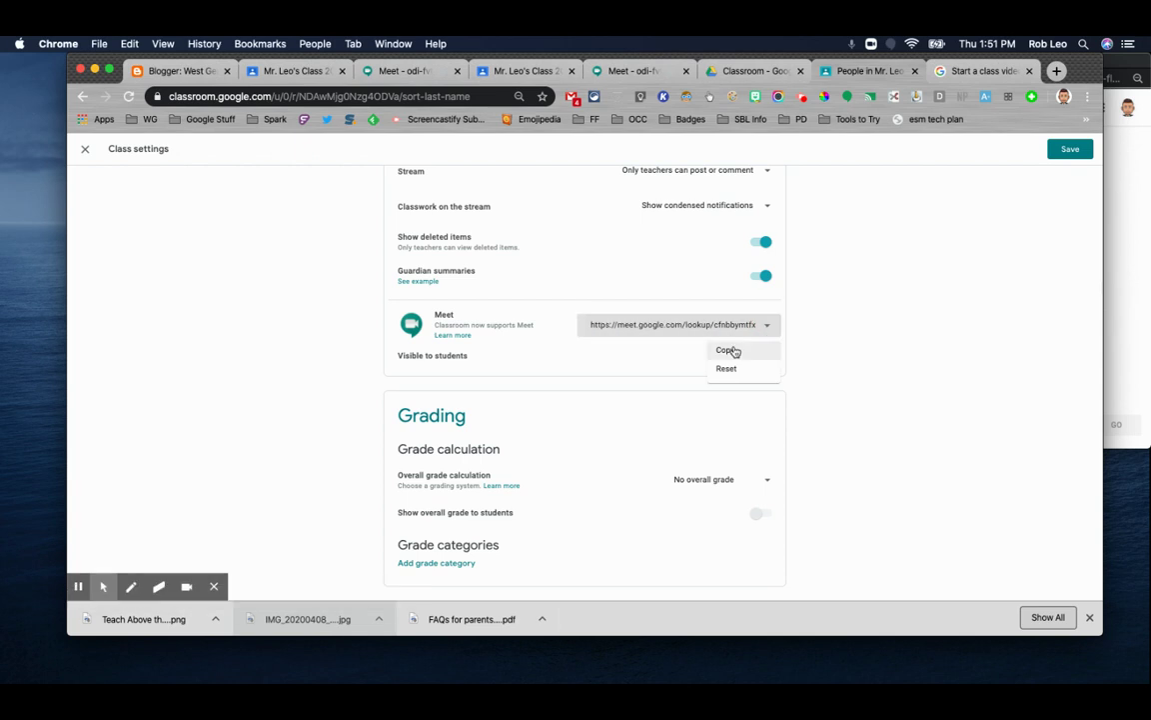
left_click(869, 375)
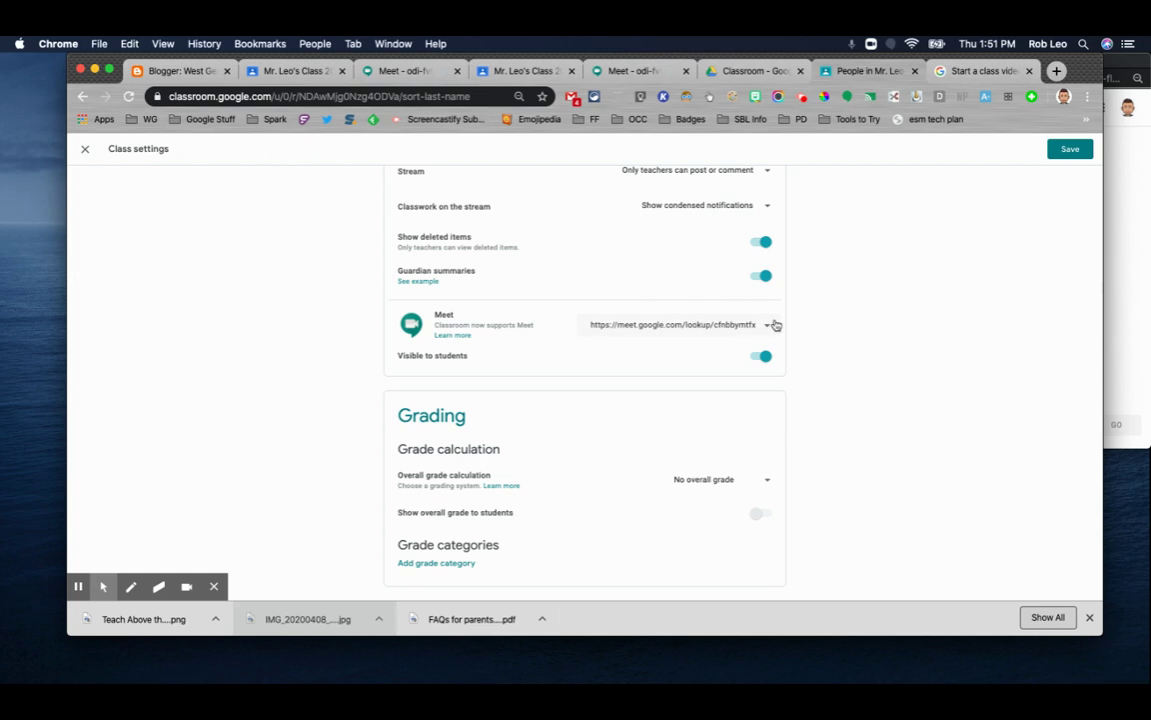
left_click(1070, 154)
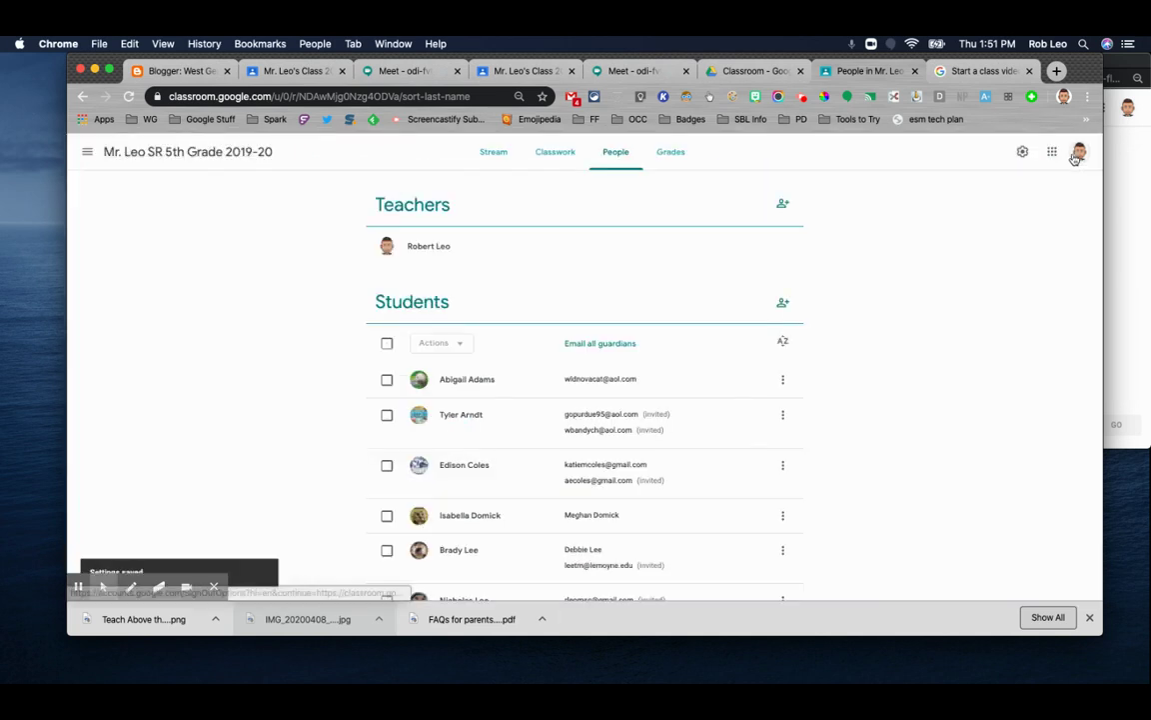
Open the class stream as teacher, and open the same SR 5th Grade 2019-20 class under the student account
left_click(250, 155)
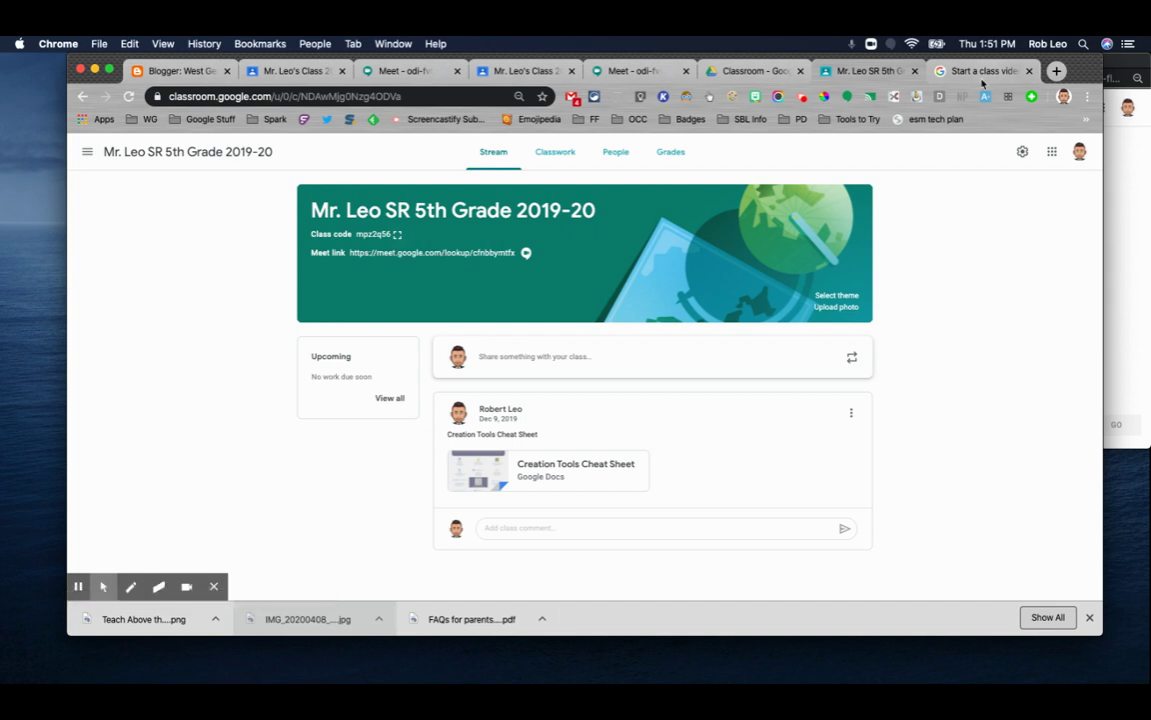
left_click(1080, 153)
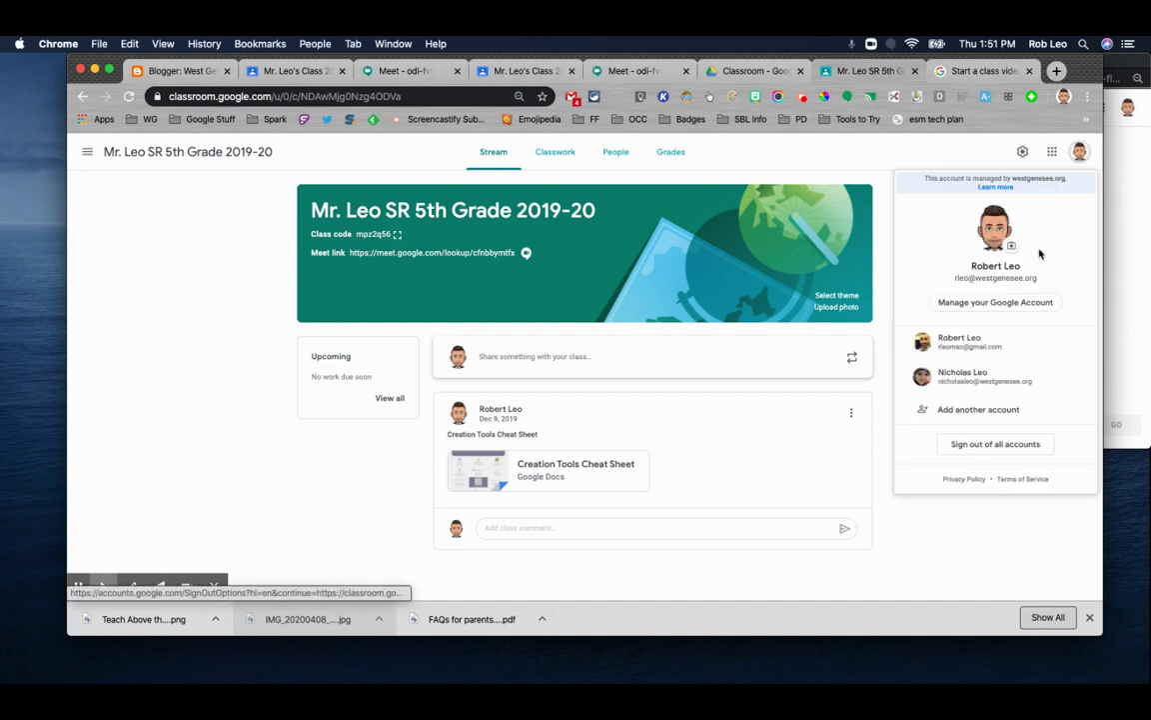
left_click(949, 376)
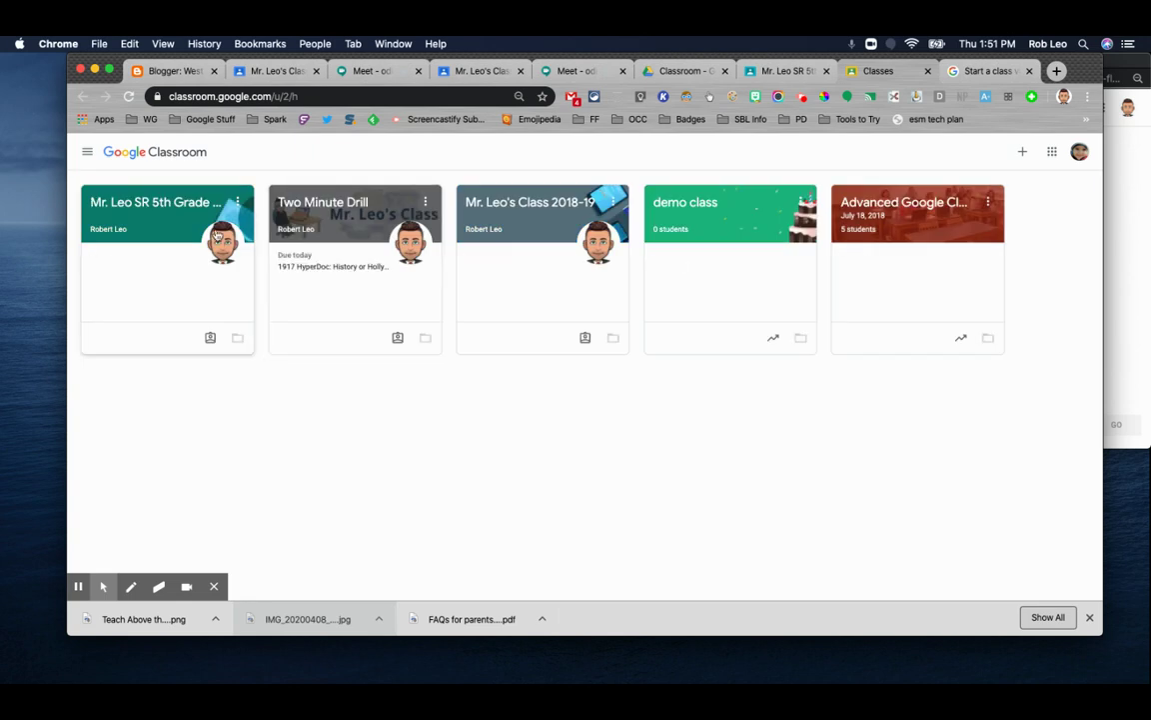
left_click(160, 202)
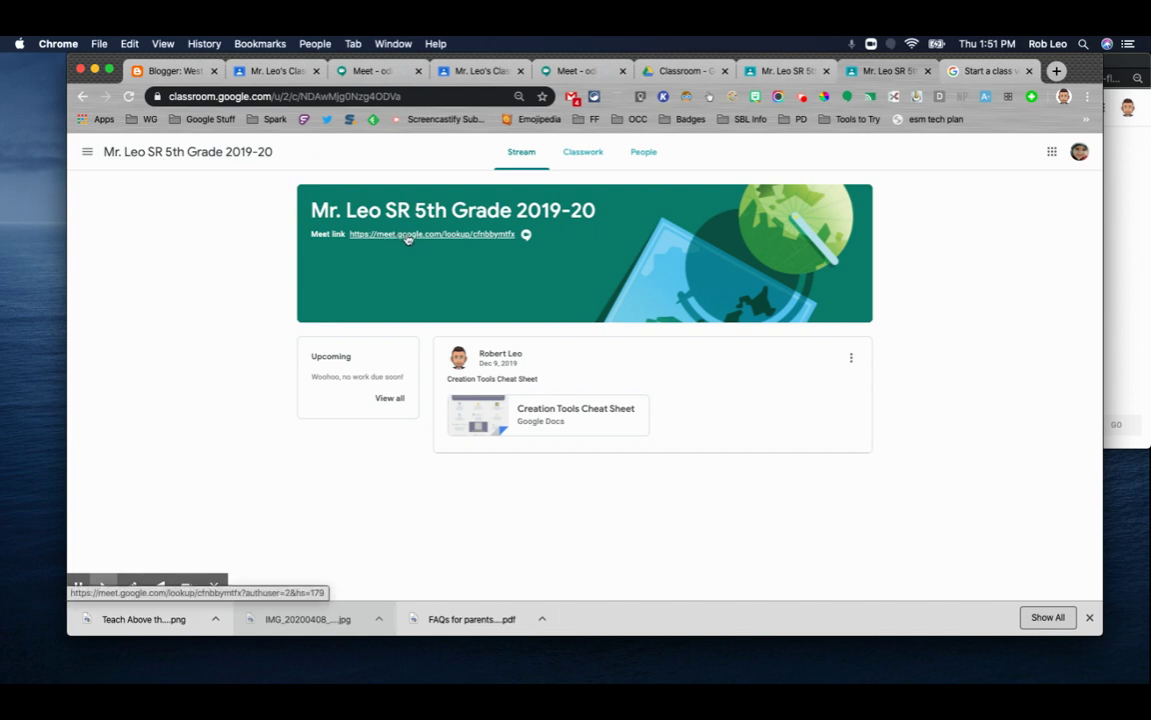
Try to enter the class meeting through the student's Meet link, and close the meeting page
left_click(407, 236)
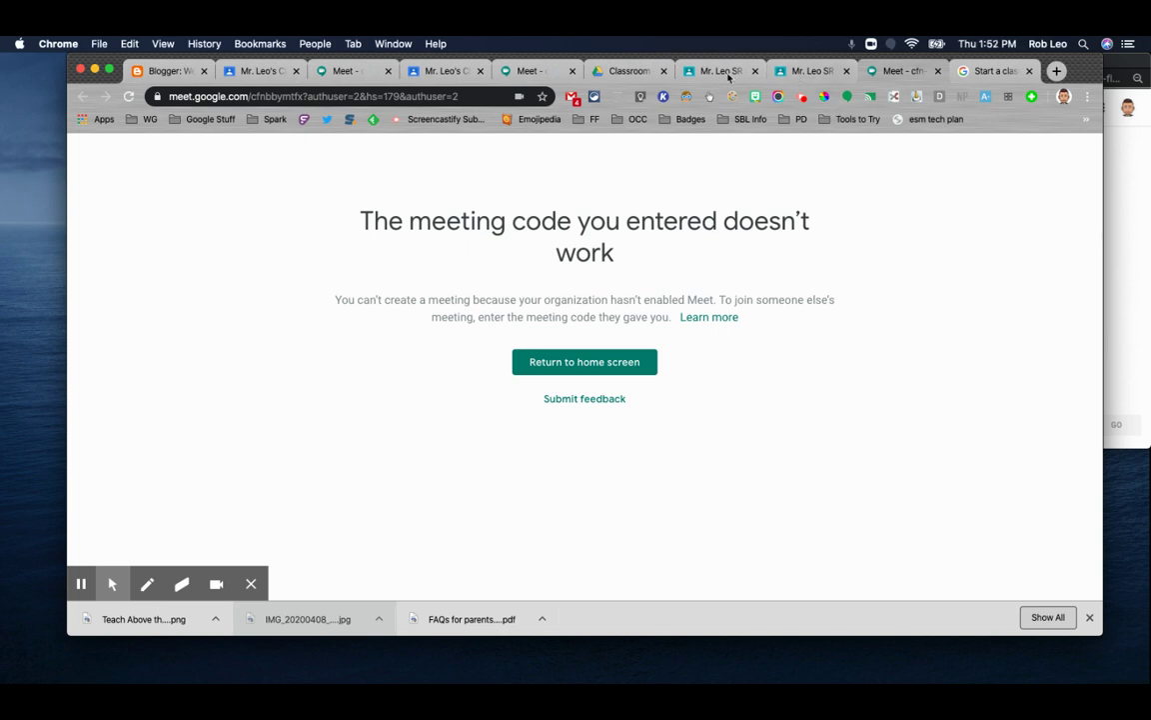
left_click(938, 72)
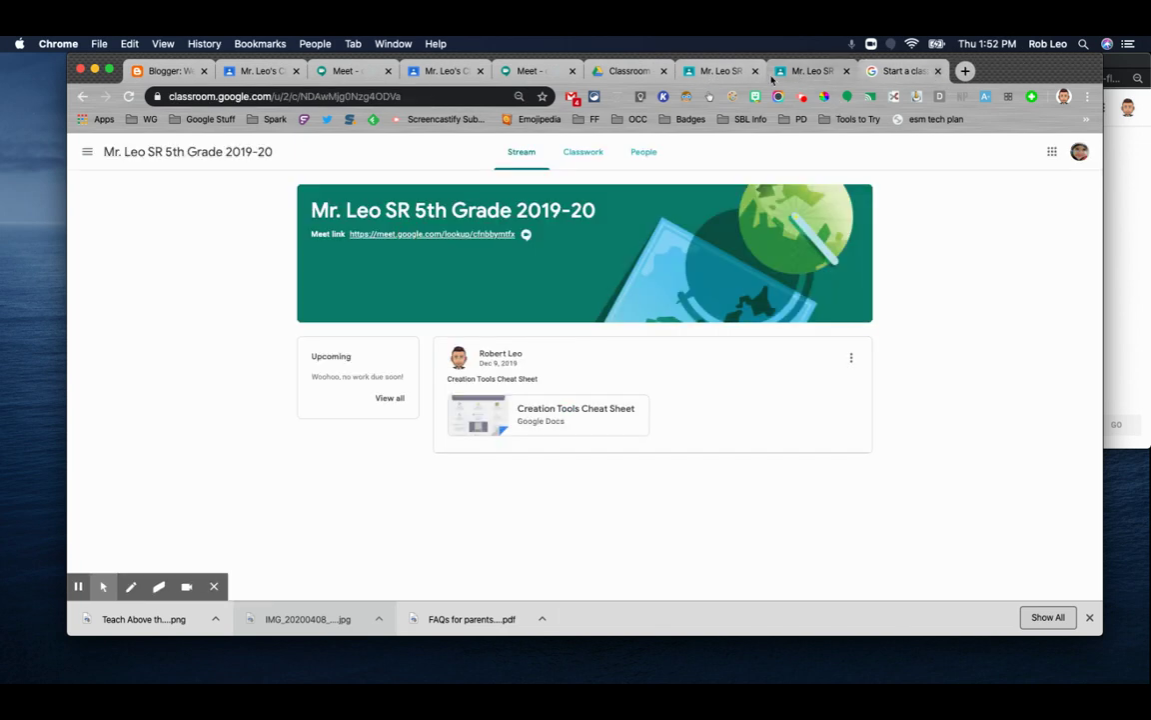
Join the class meeting as teacher through the Meet link in the class stream, and mute the microphone
left_click(730, 72)
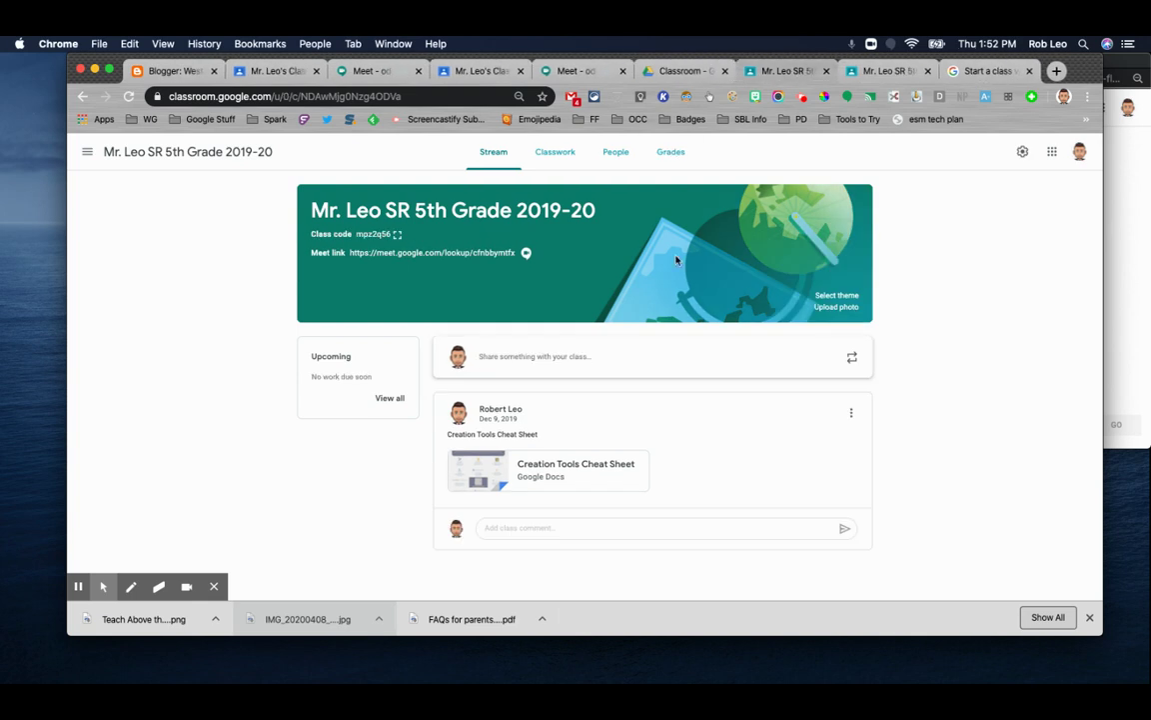
left_click(485, 257)
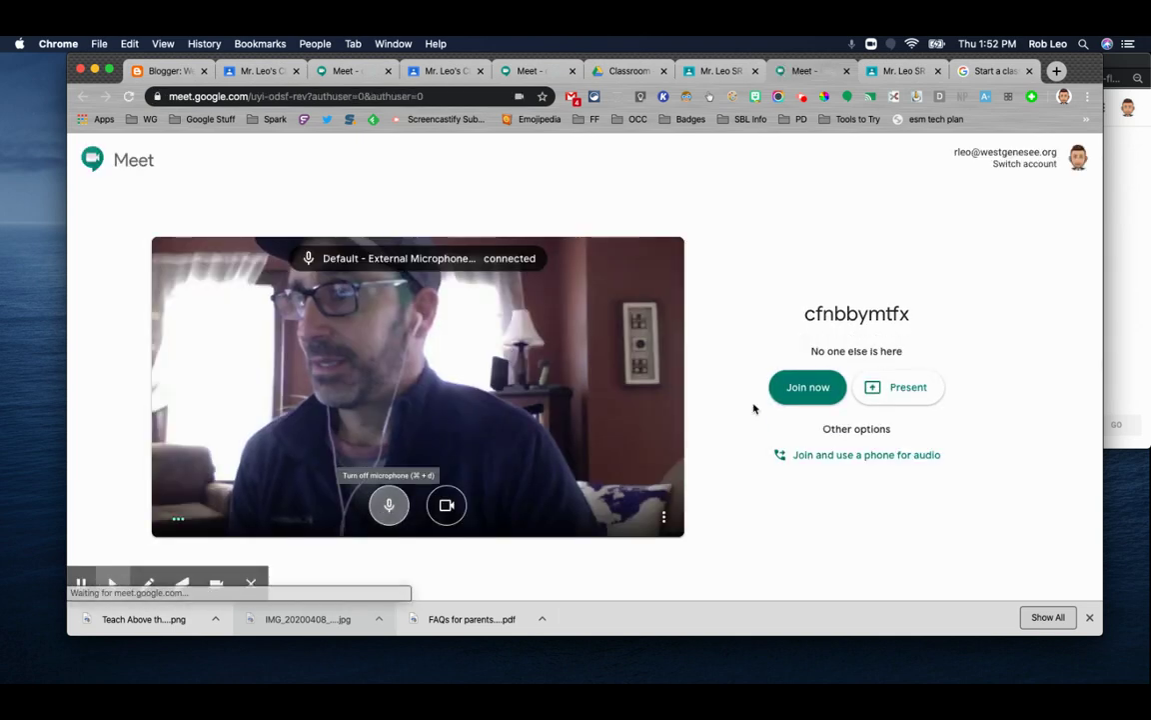
left_click(811, 387)
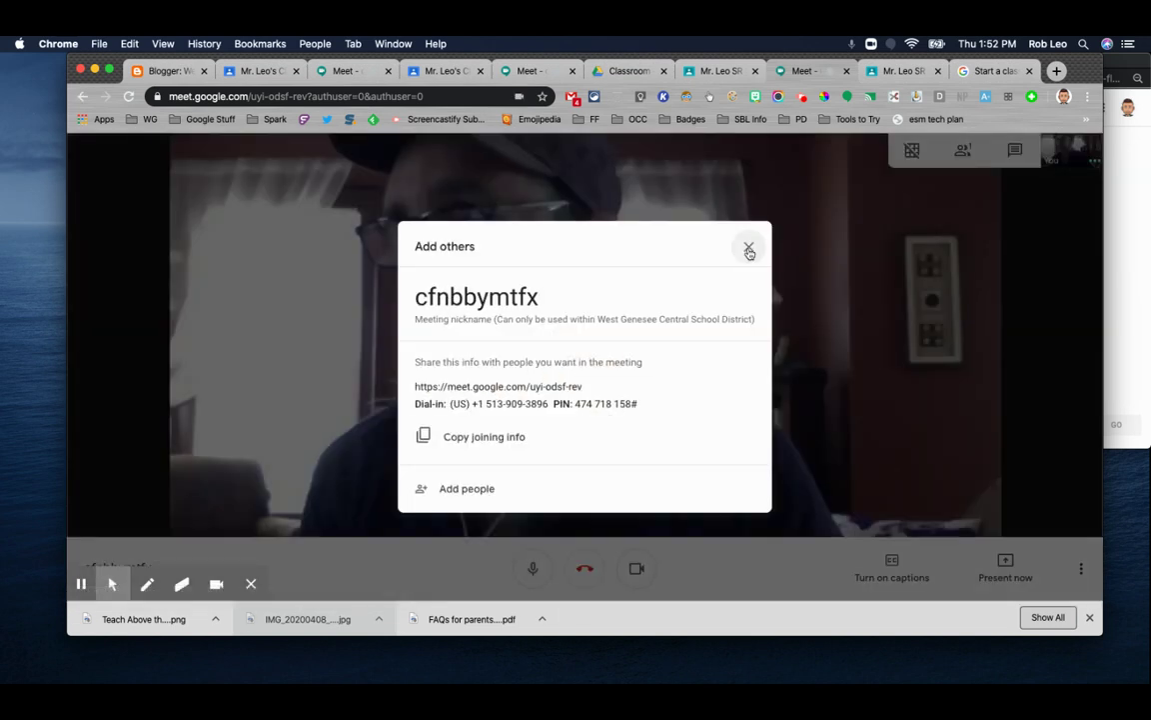
left_click(749, 246)
left_click(535, 570)
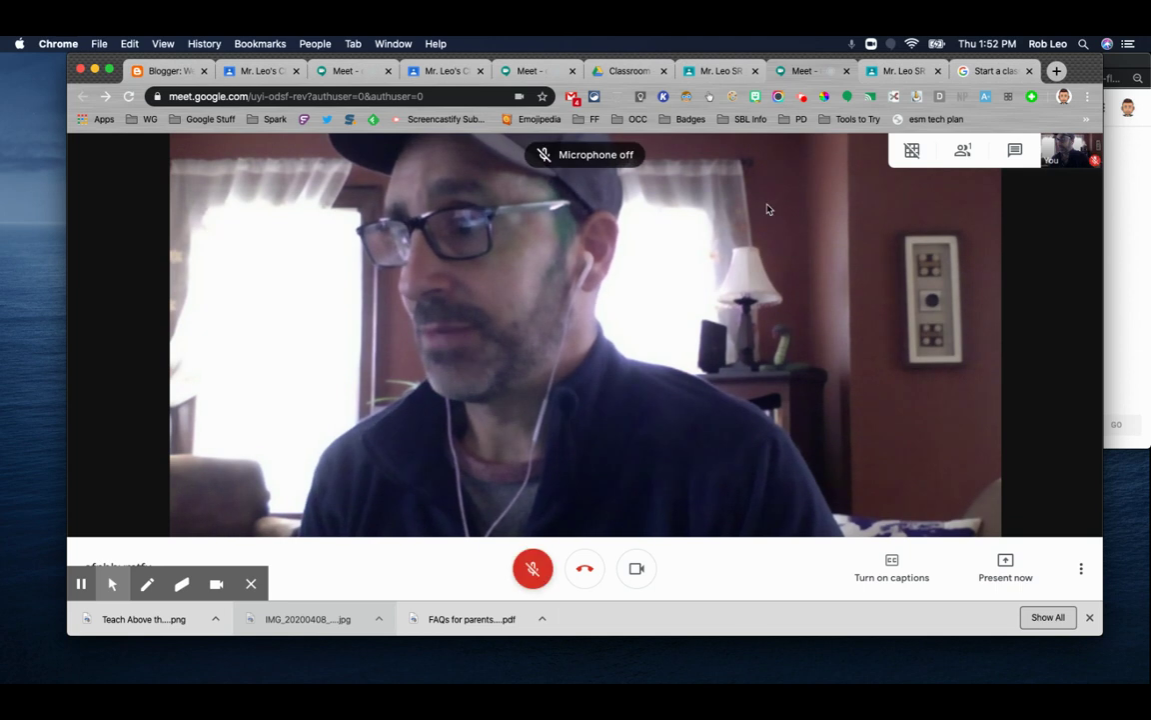
Join the class meeting as student through the Meet link in the refreshed class stream, and mute the microphone
left_click(909, 72)
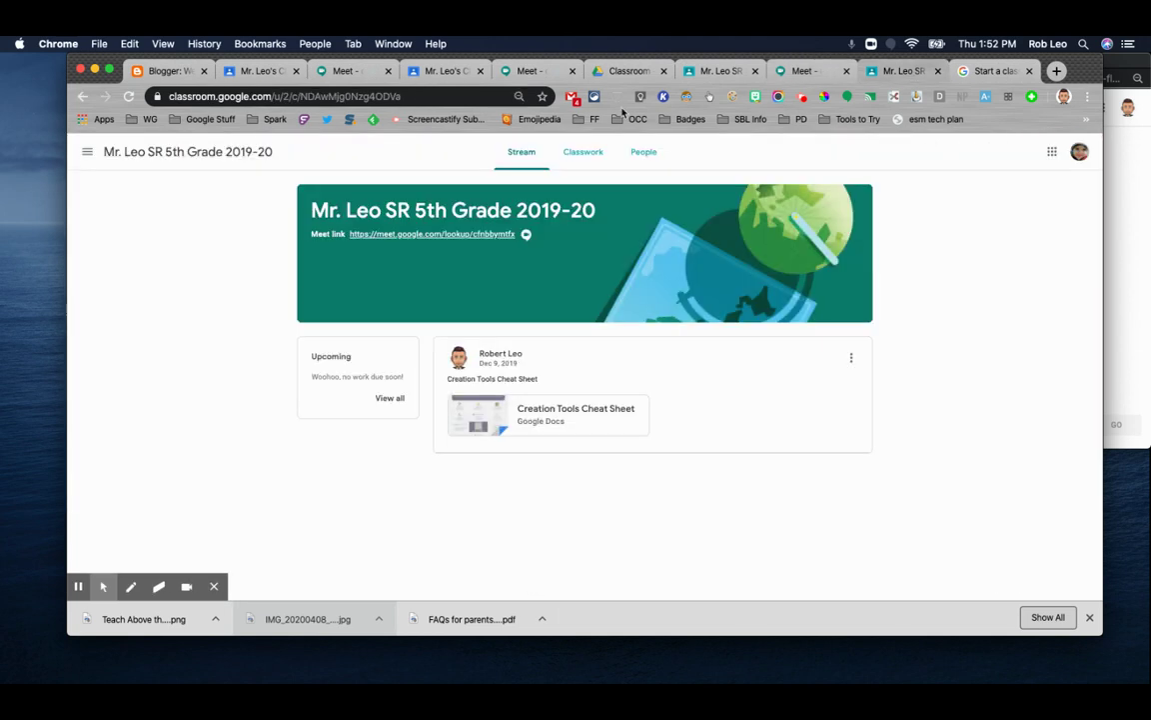
left_click(131, 96)
left_click(397, 235)
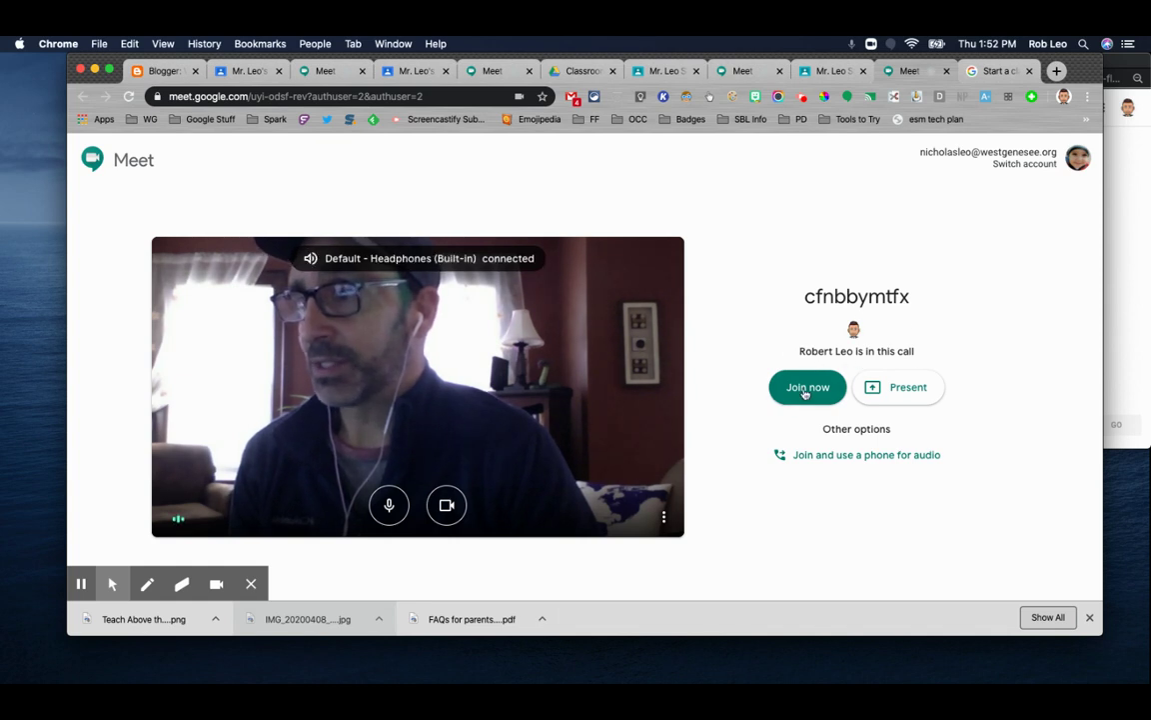
left_click(806, 391)
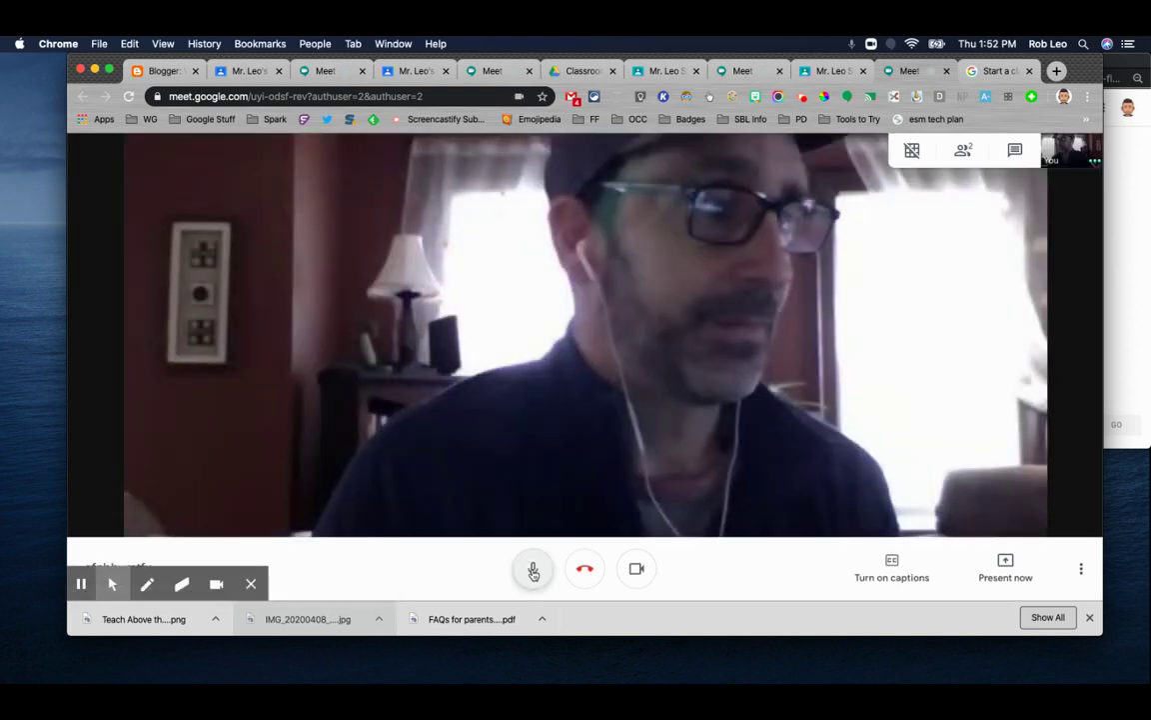
left_click(533, 567)
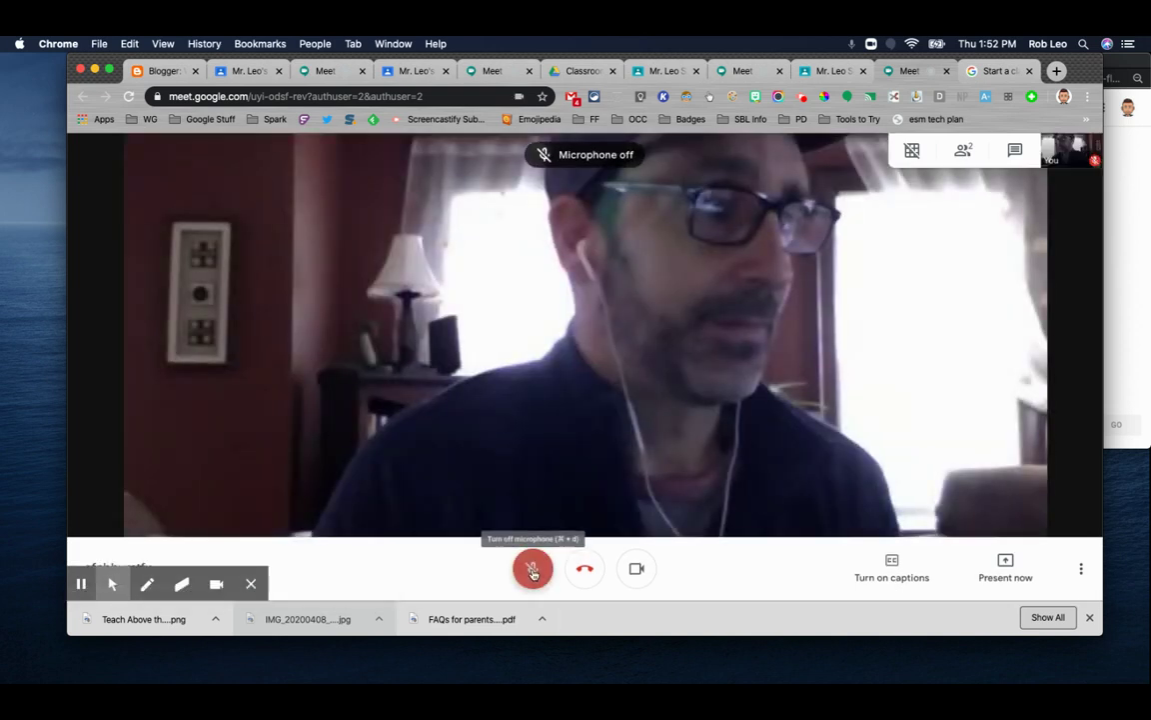
Leave the class meeting as student and close its page, and leave it as teacher, returning to the Meet home screen
left_click(589, 570)
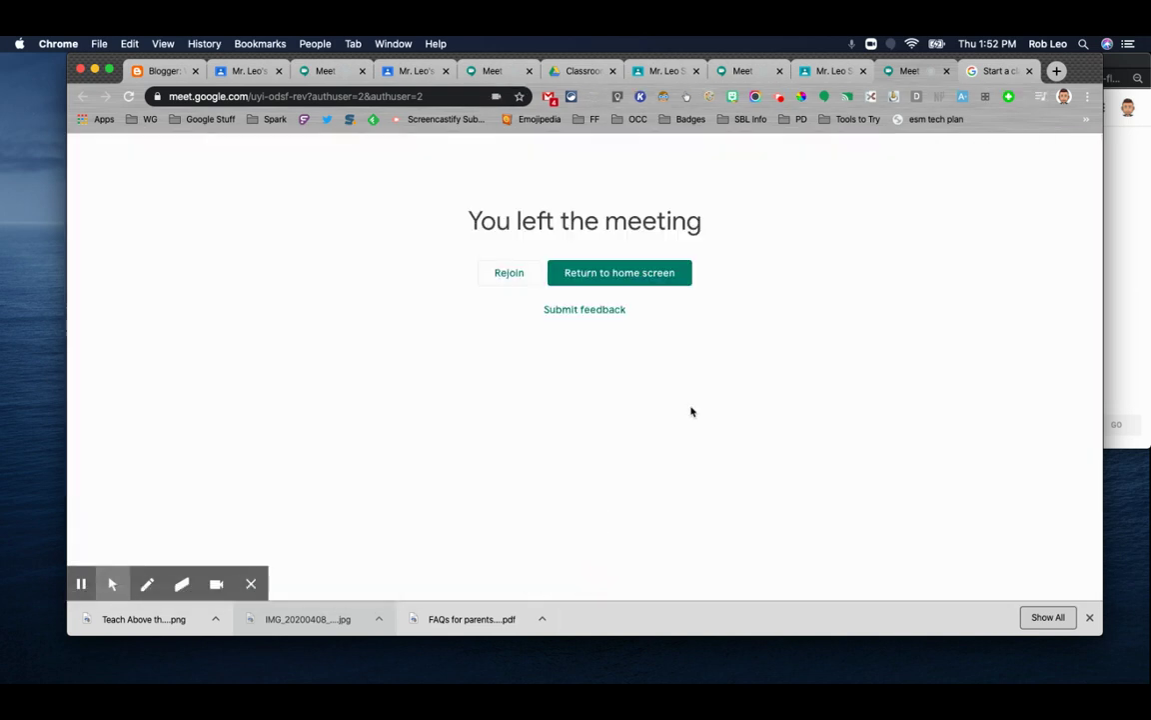
left_click(947, 72)
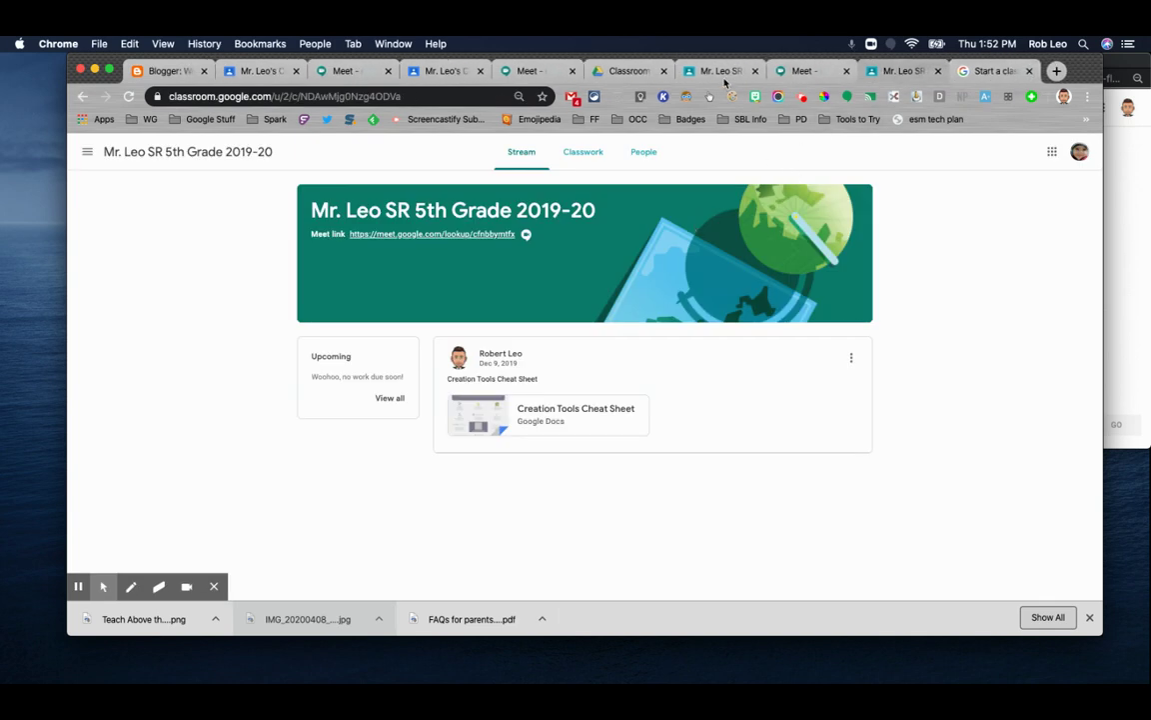
left_click(730, 72)
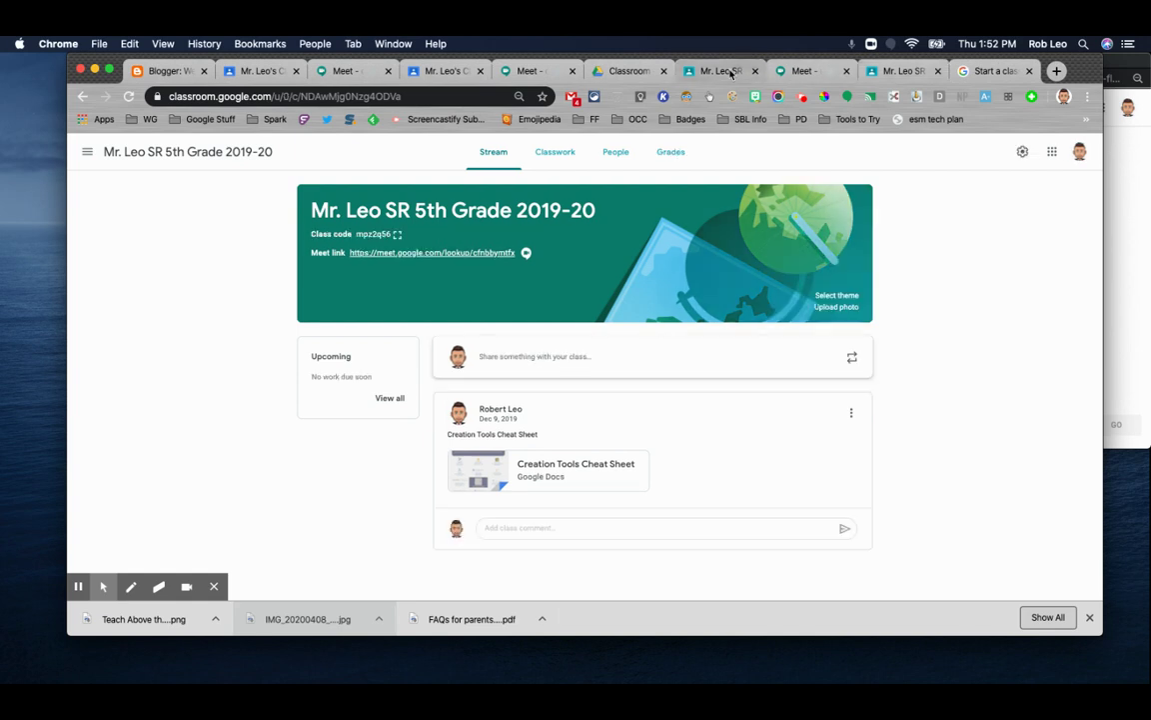
left_click(797, 68)
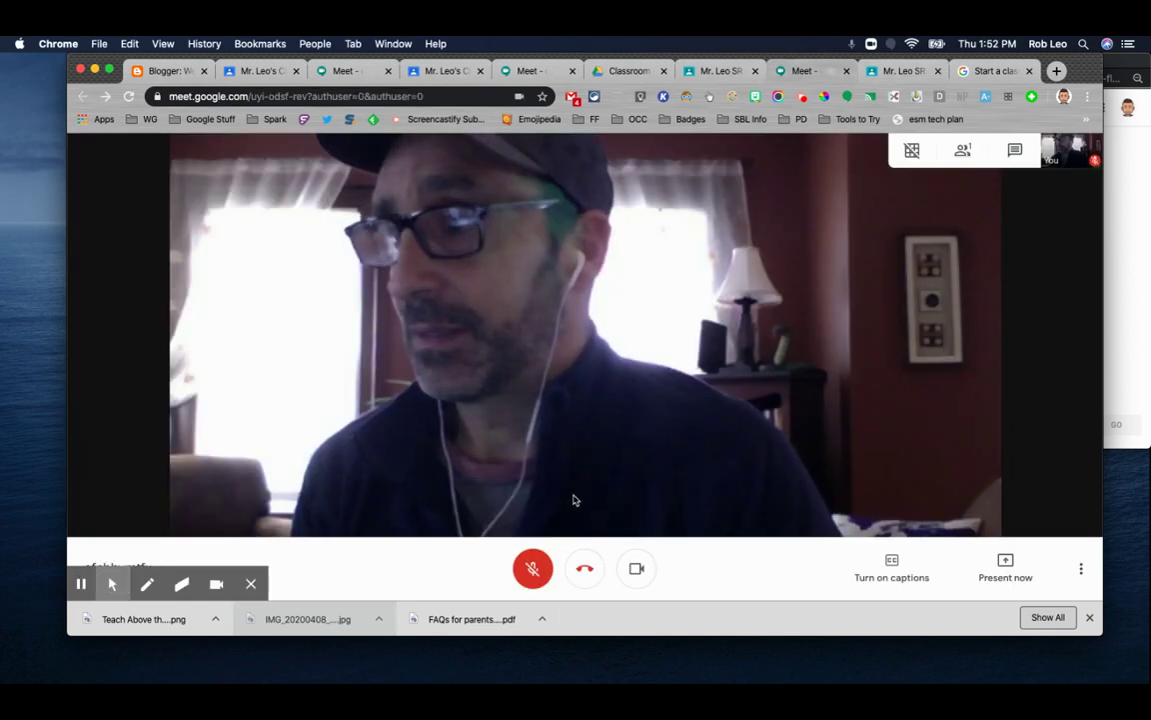
left_click(581, 569)
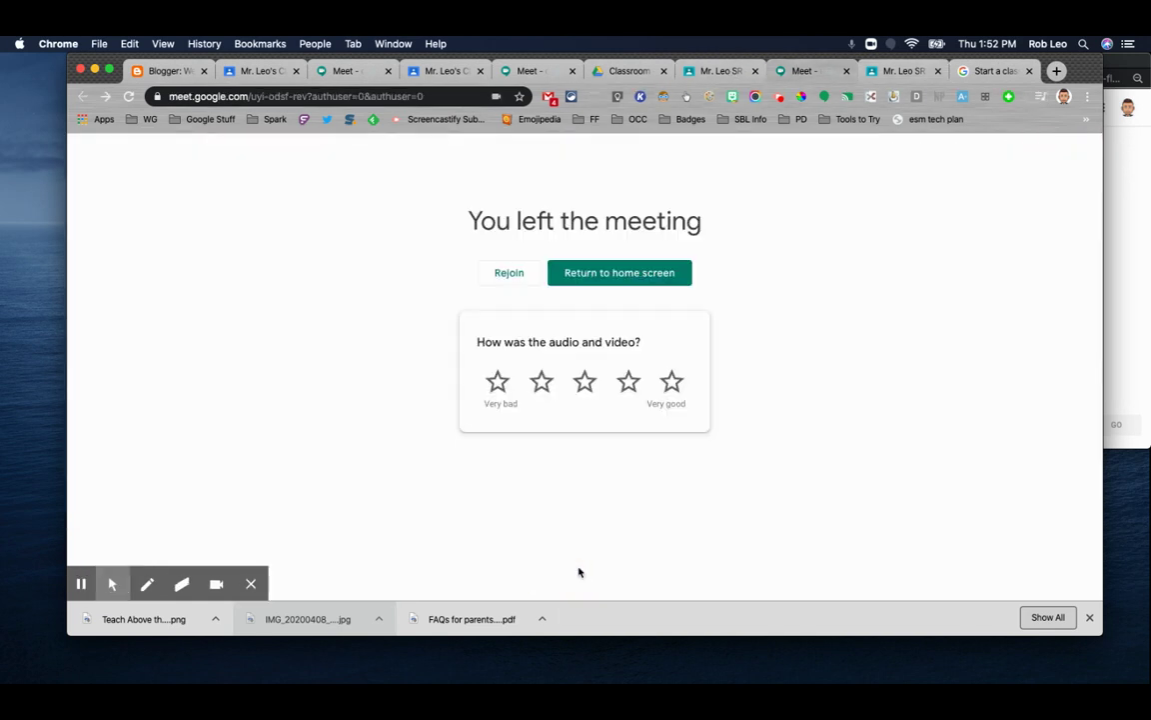
left_click(603, 271)
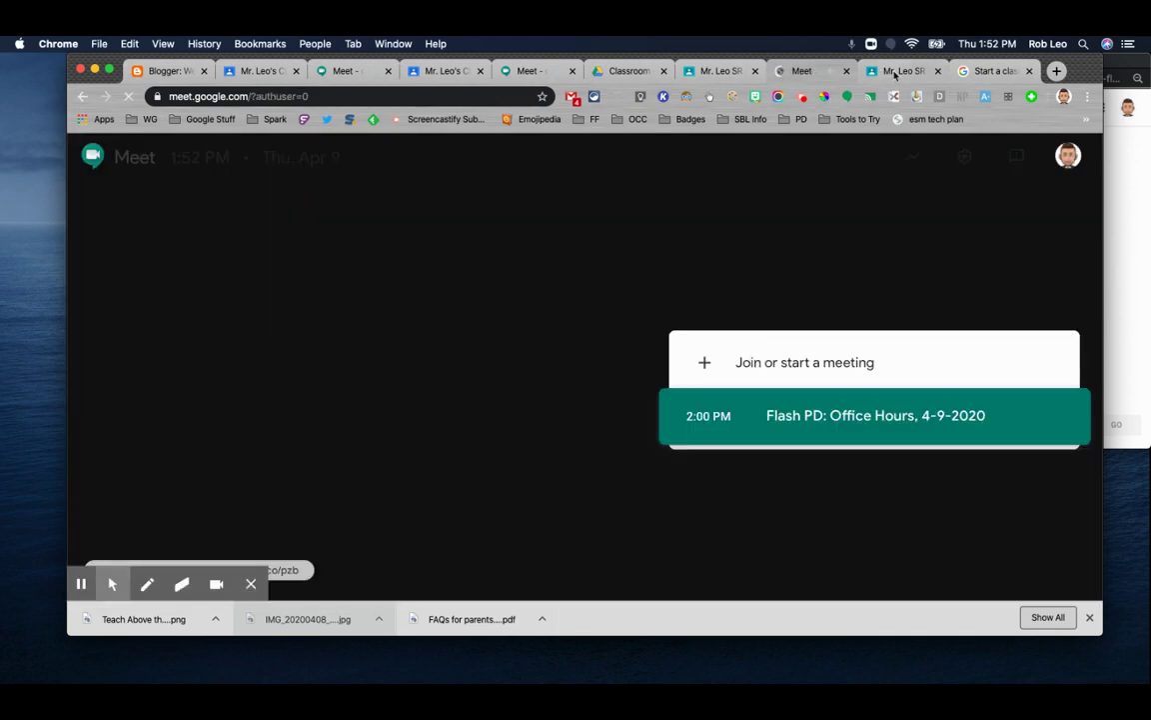
Rejoin the class meeting as student through the class stream's Meet link, and dismiss the joining details
left_click(897, 72)
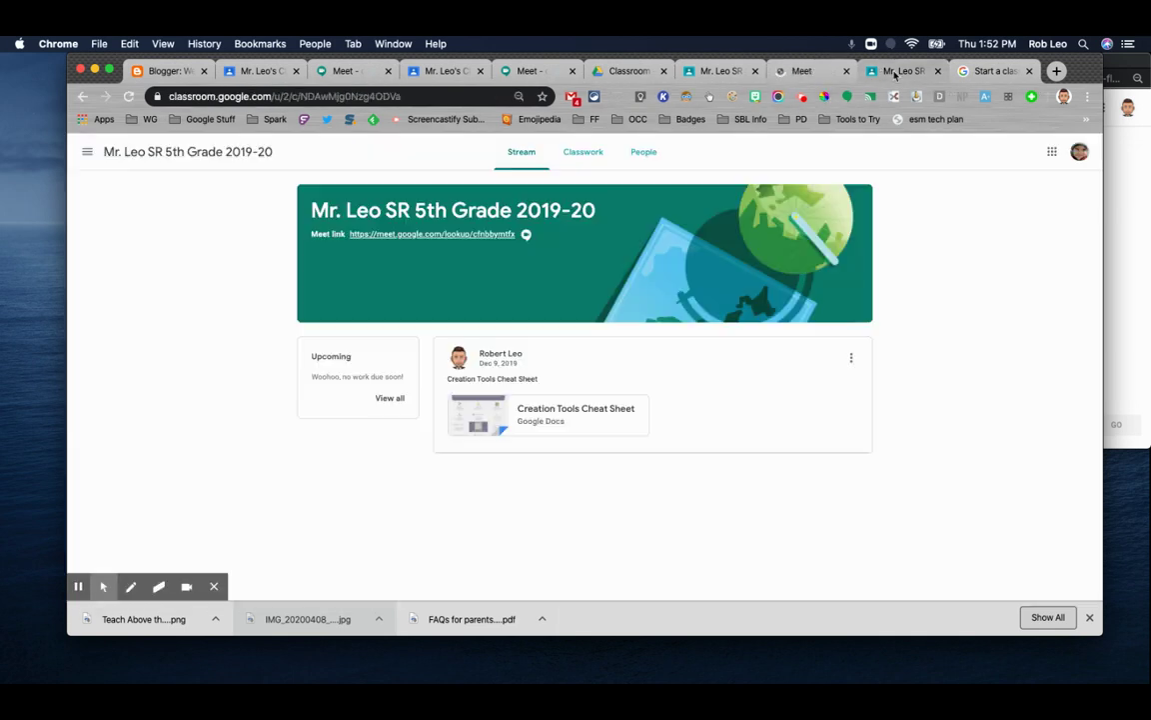
left_click(489, 238)
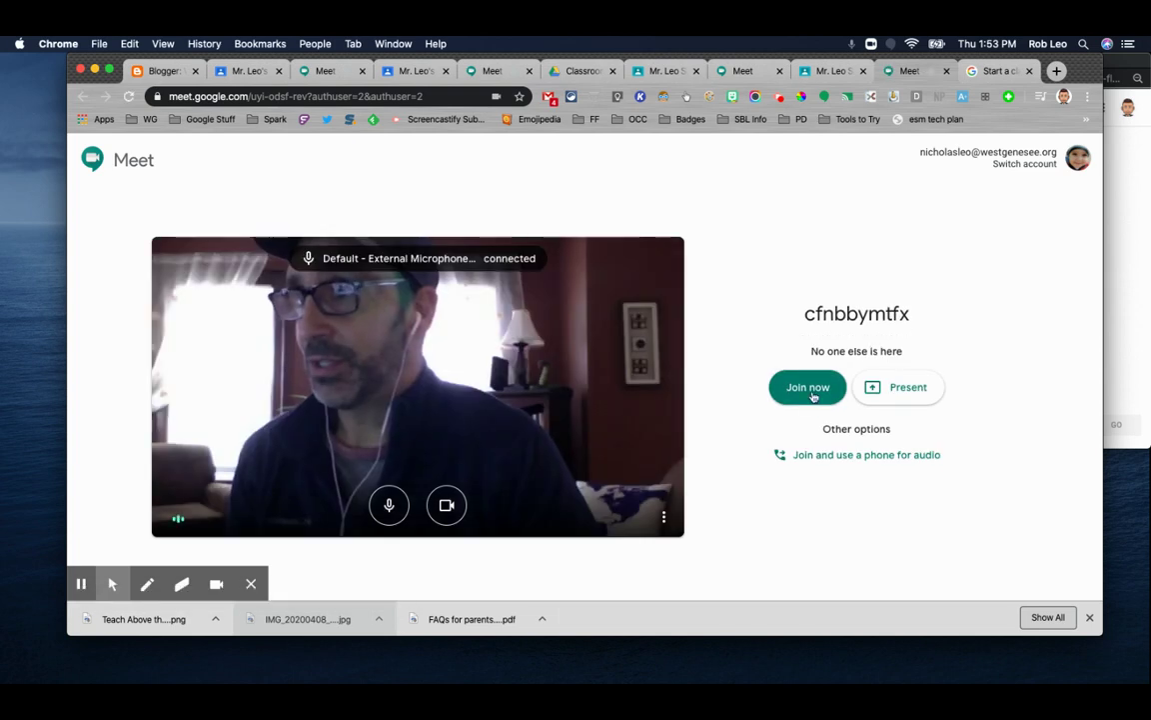
left_click(810, 391)
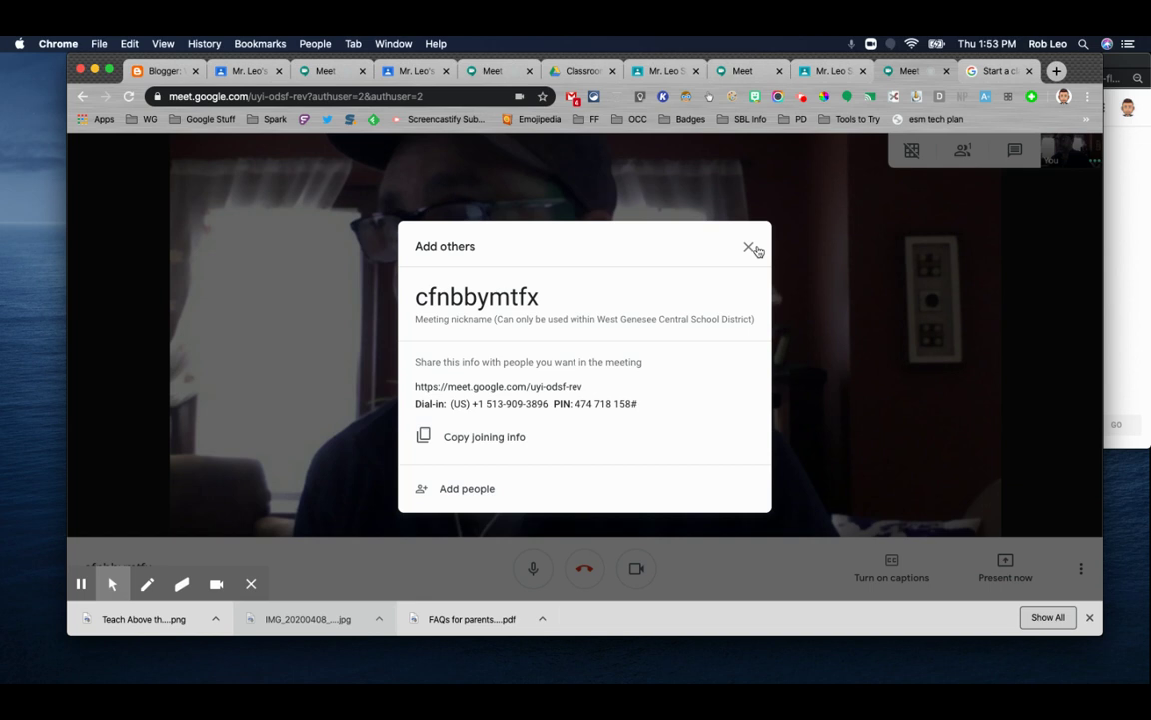
left_click(750, 248)
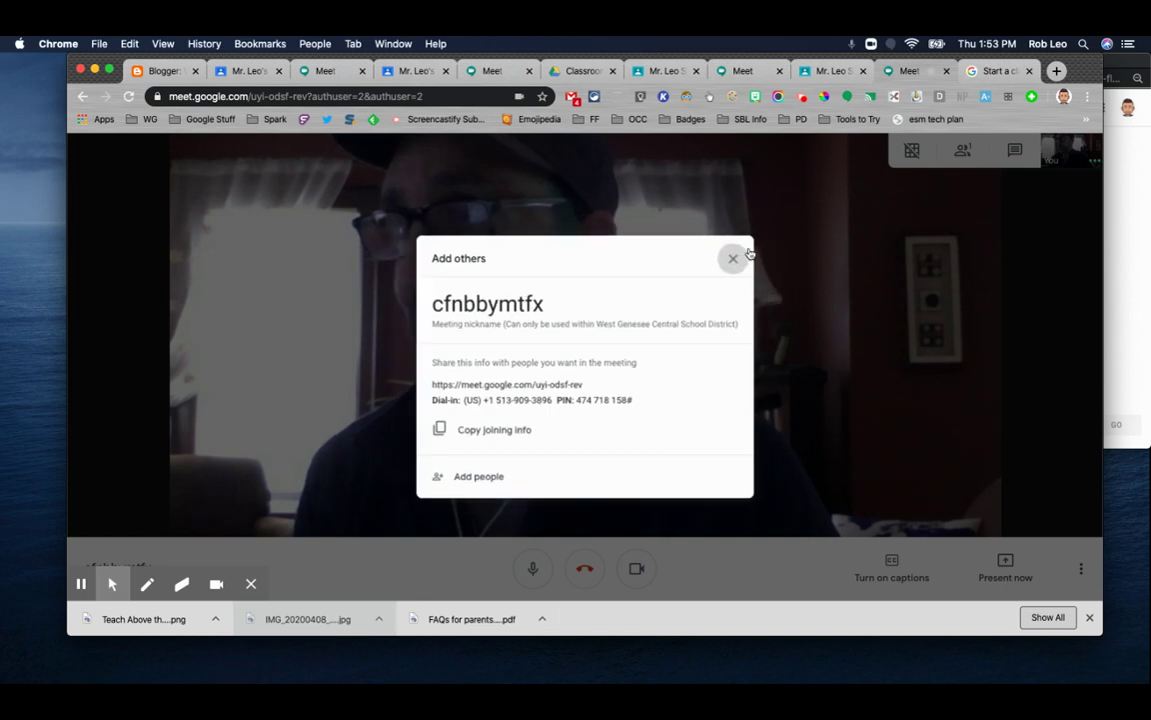
Check the teacher's class stream and Meet home page, and close the student's meeting page
left_click(663, 71)
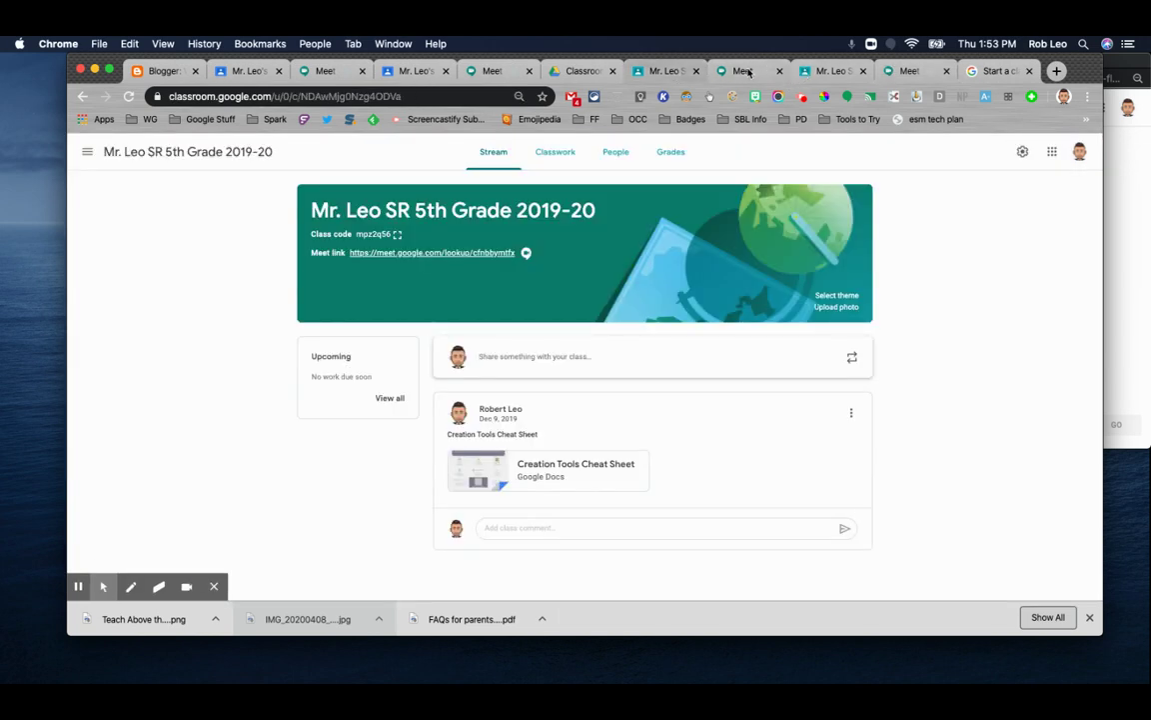
left_click(745, 71)
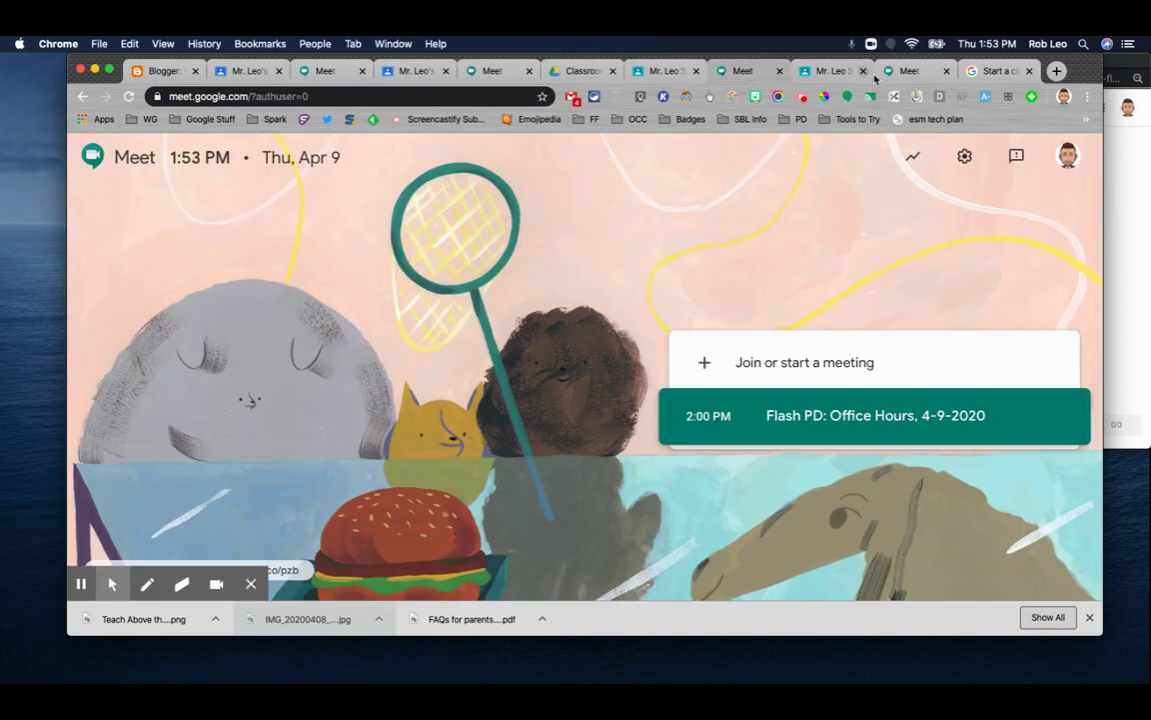
left_click(886, 75)
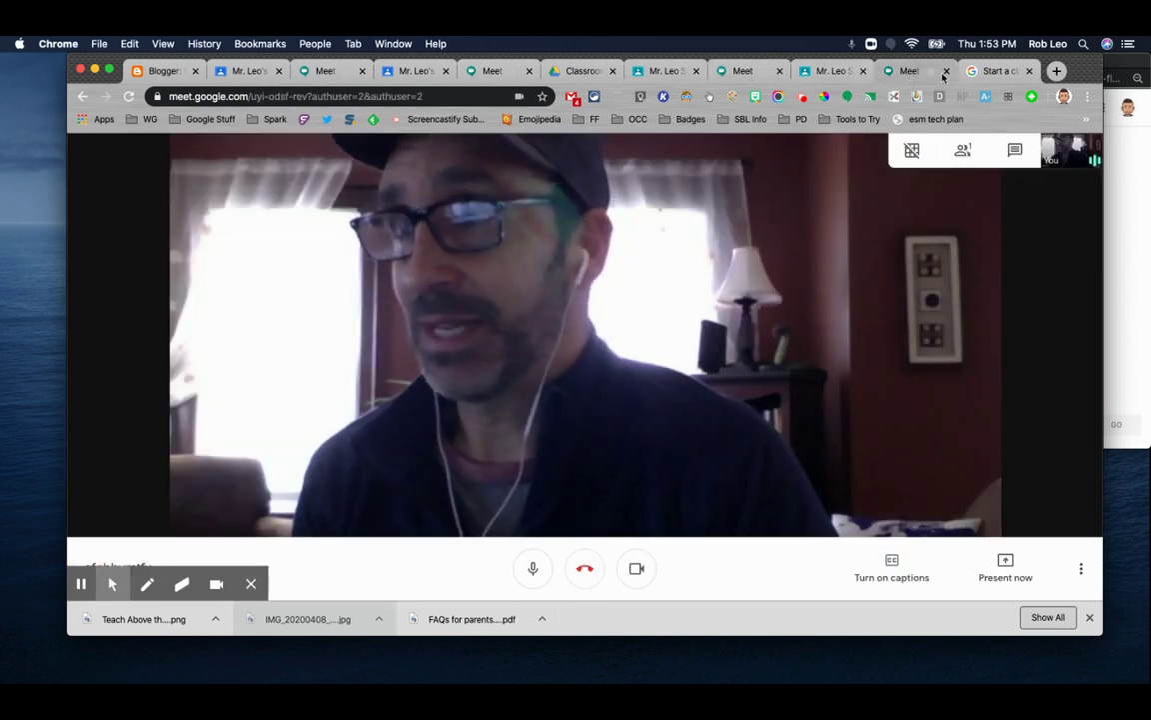
left_click(946, 72)
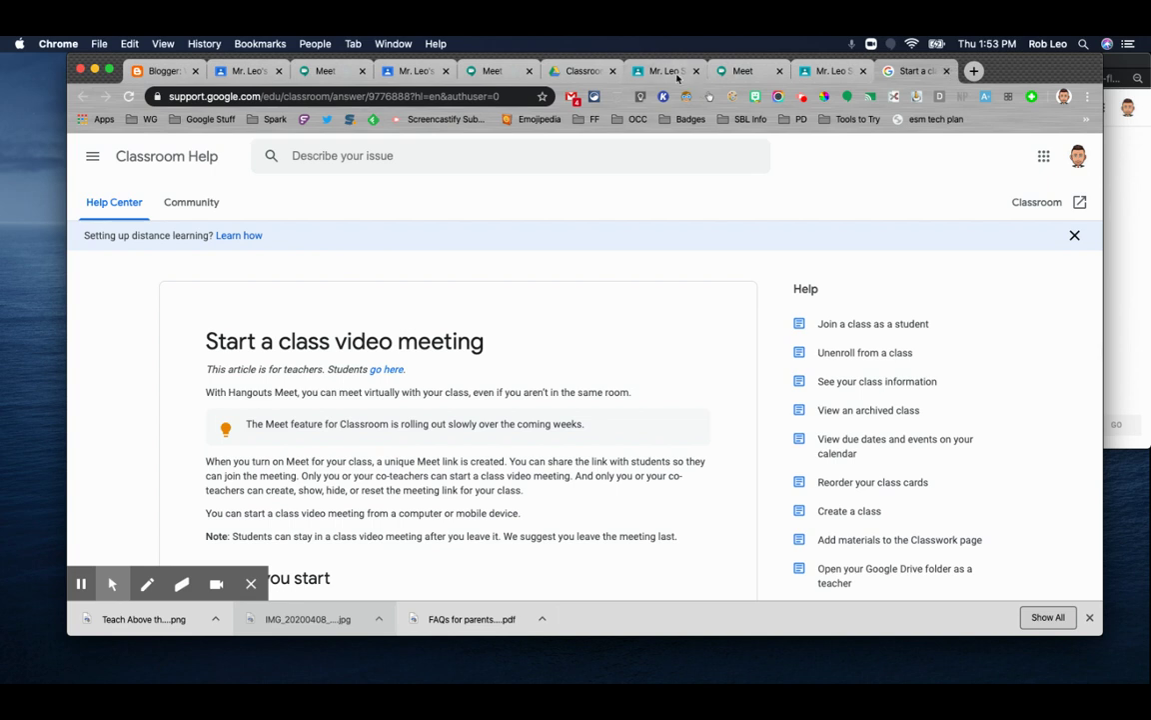
Reset the Meet link in the teacher's class settings and turn off its visibility to students
left_click(678, 76)
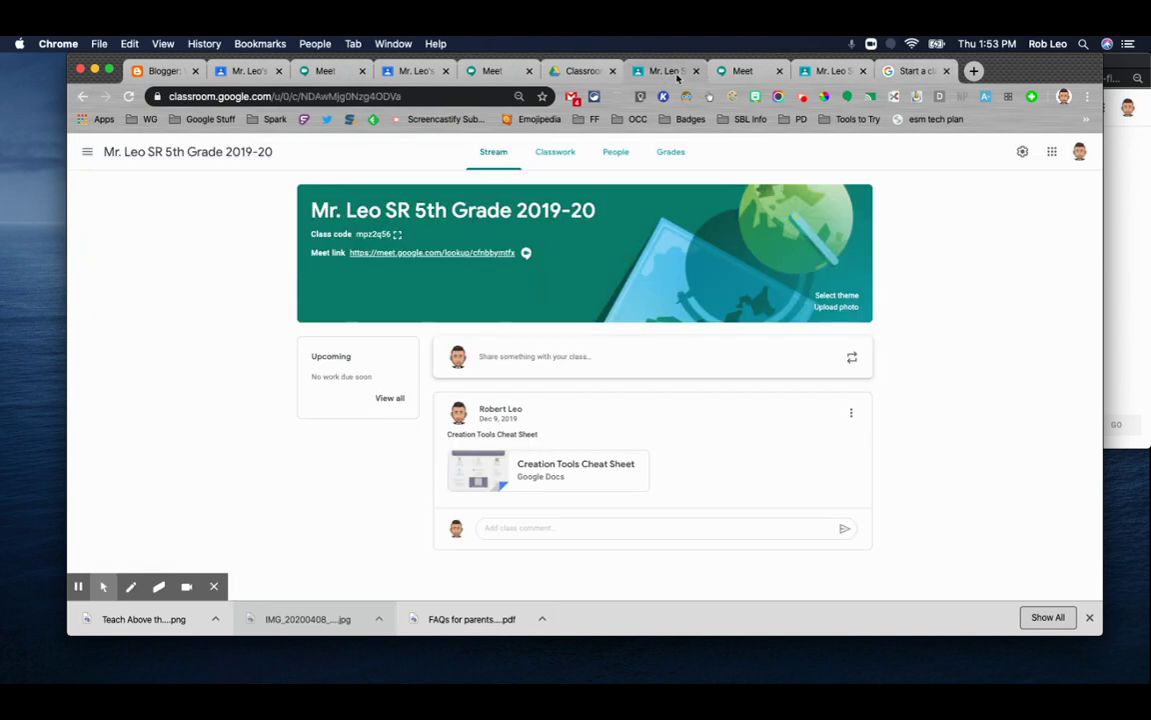
left_click(1021, 154)
scroll(811, 356, "down", 5)
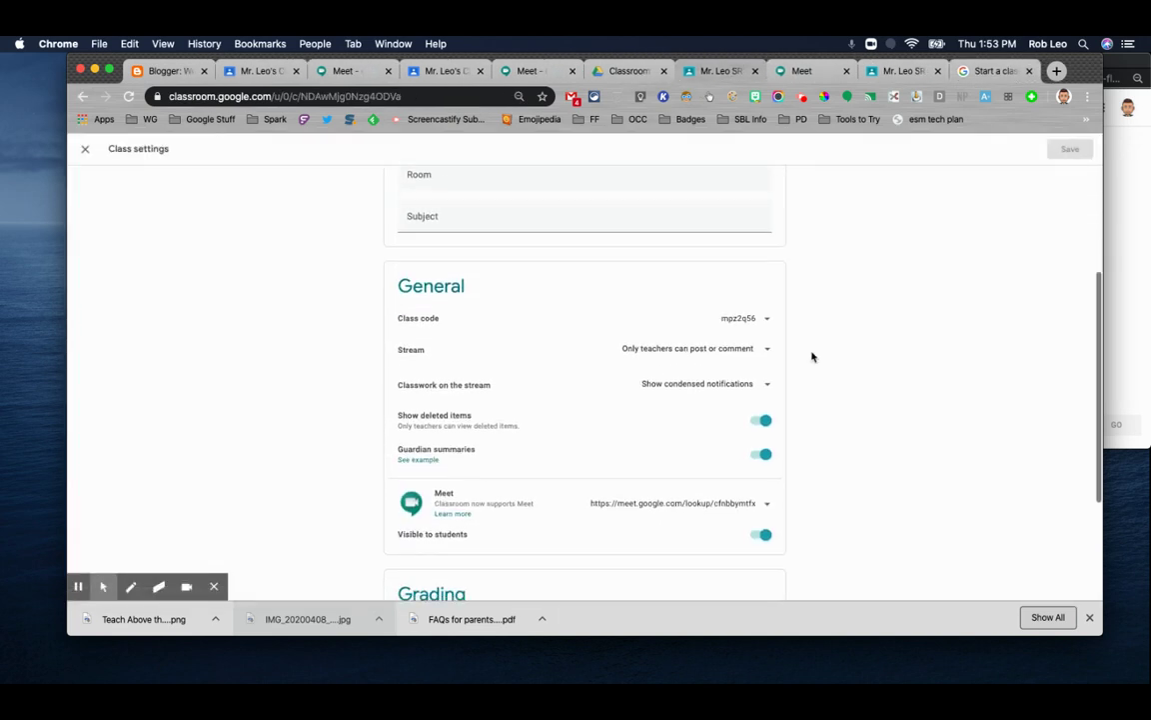
left_click(766, 392)
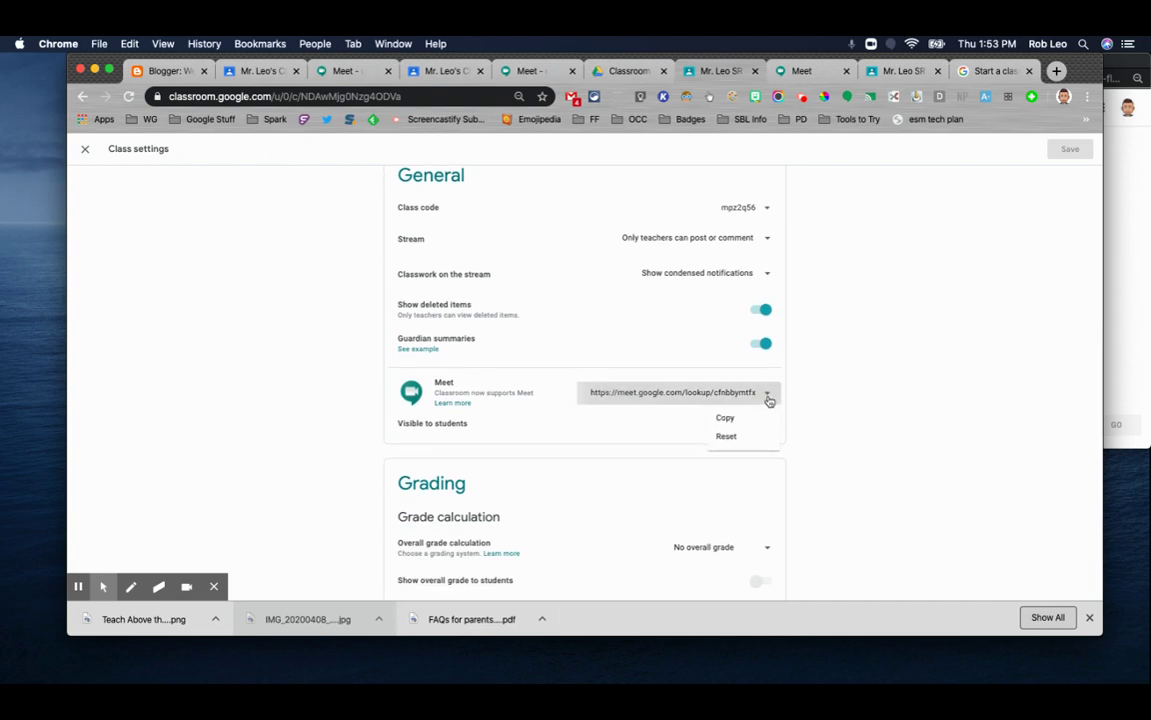
left_click(737, 438)
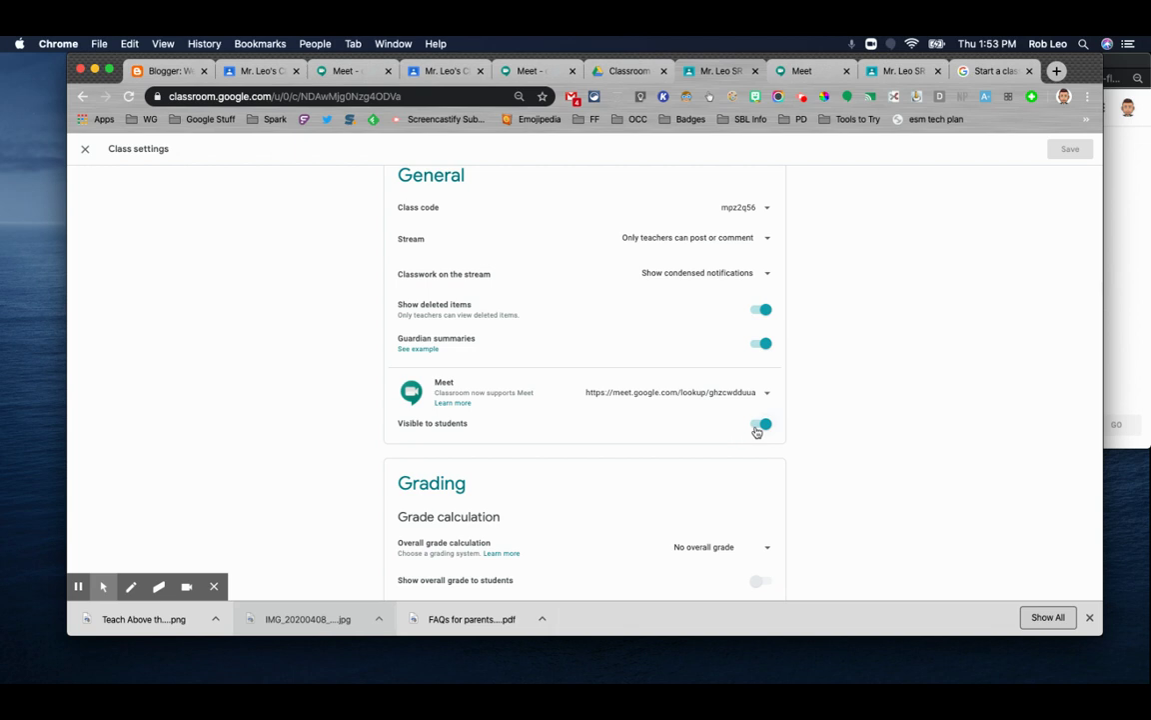
left_click(759, 426)
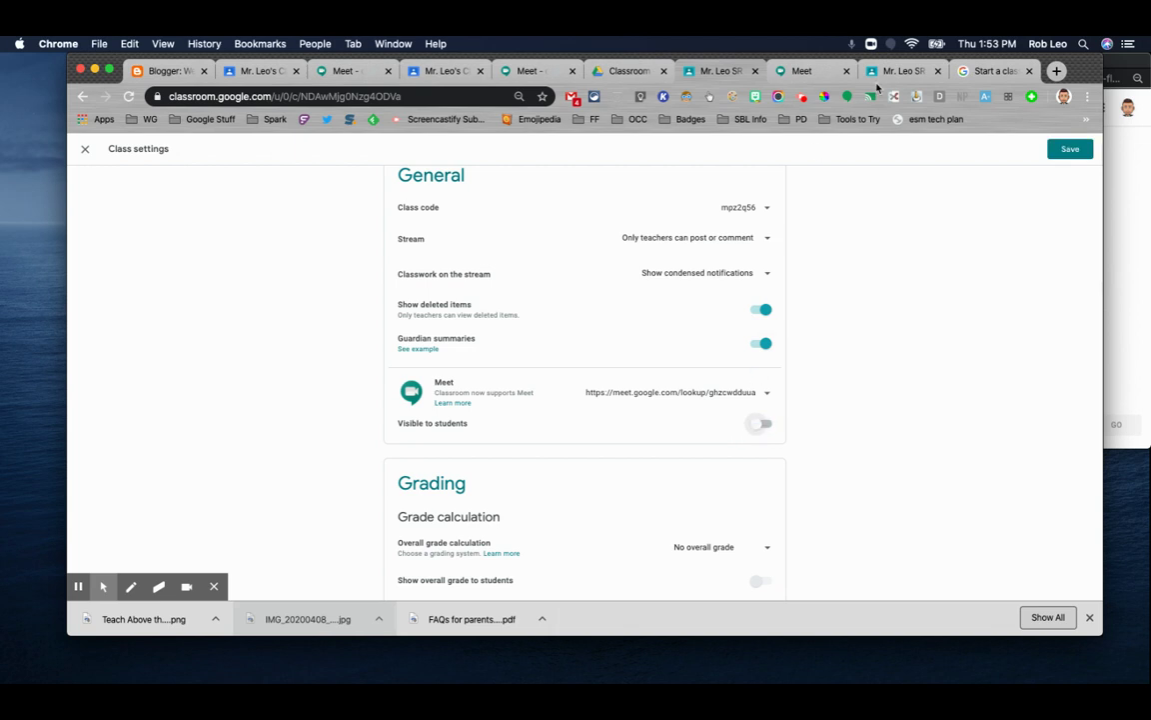
Compare the Meet link in the student's reloaded class stream with the Meet settings on the teacher's side
left_click(897, 70)
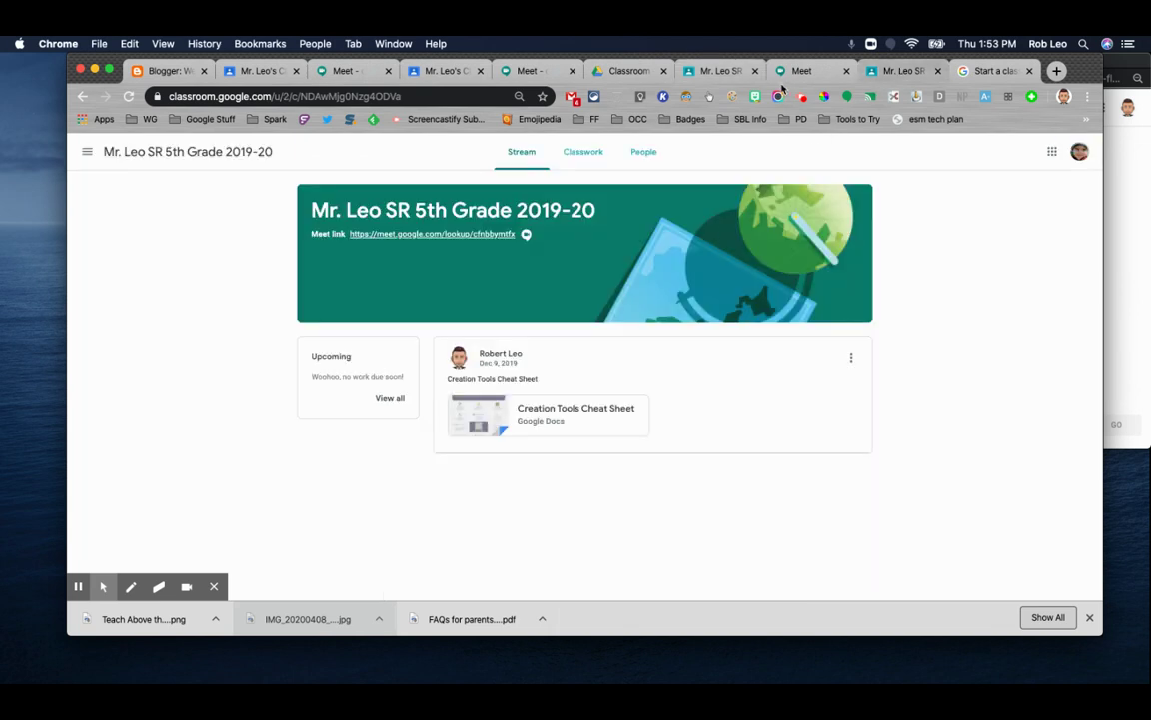
left_click(805, 72)
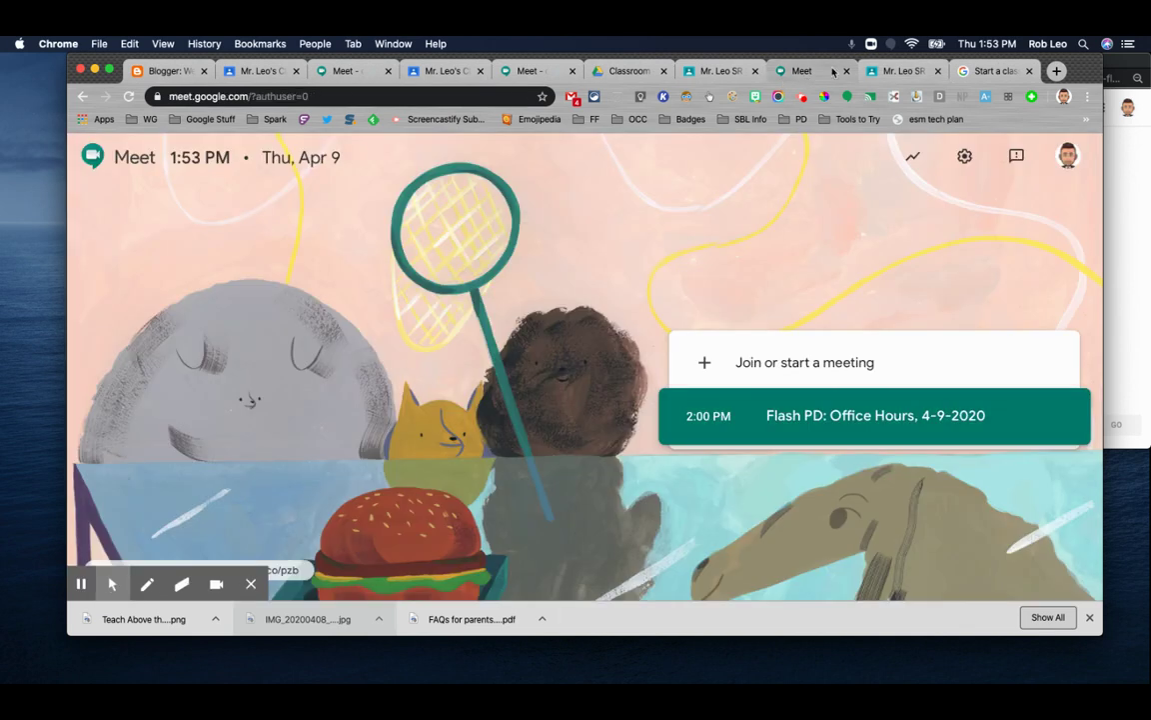
left_click(857, 71)
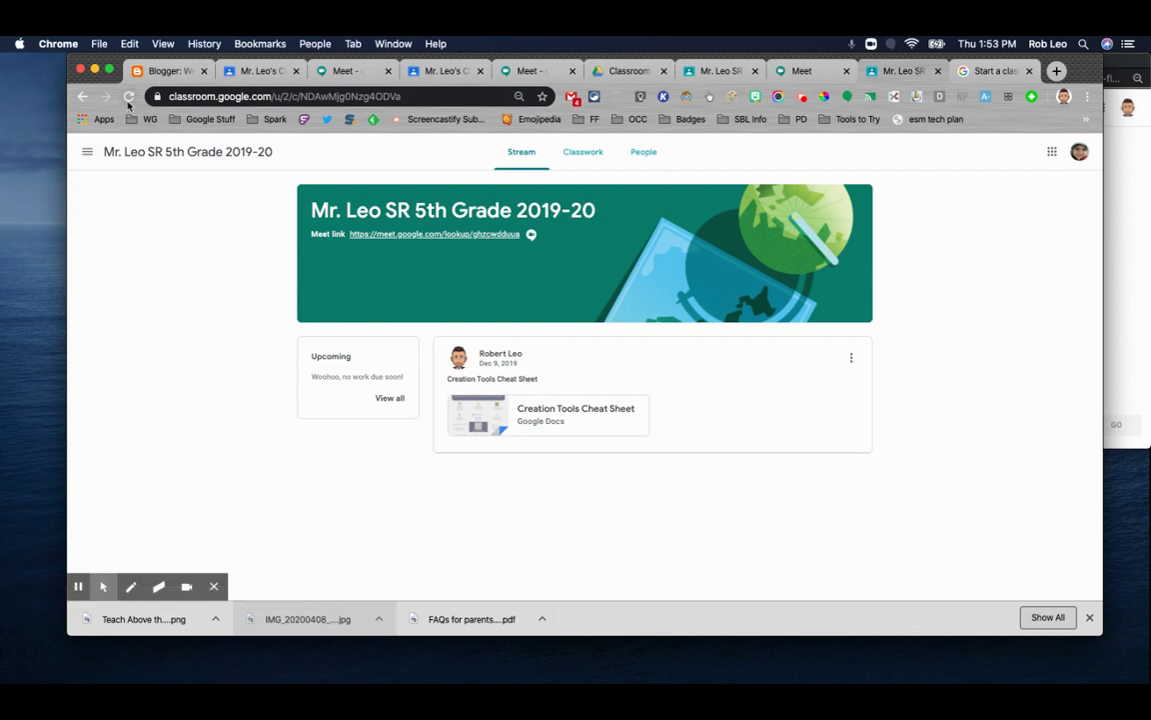
left_click(734, 74)
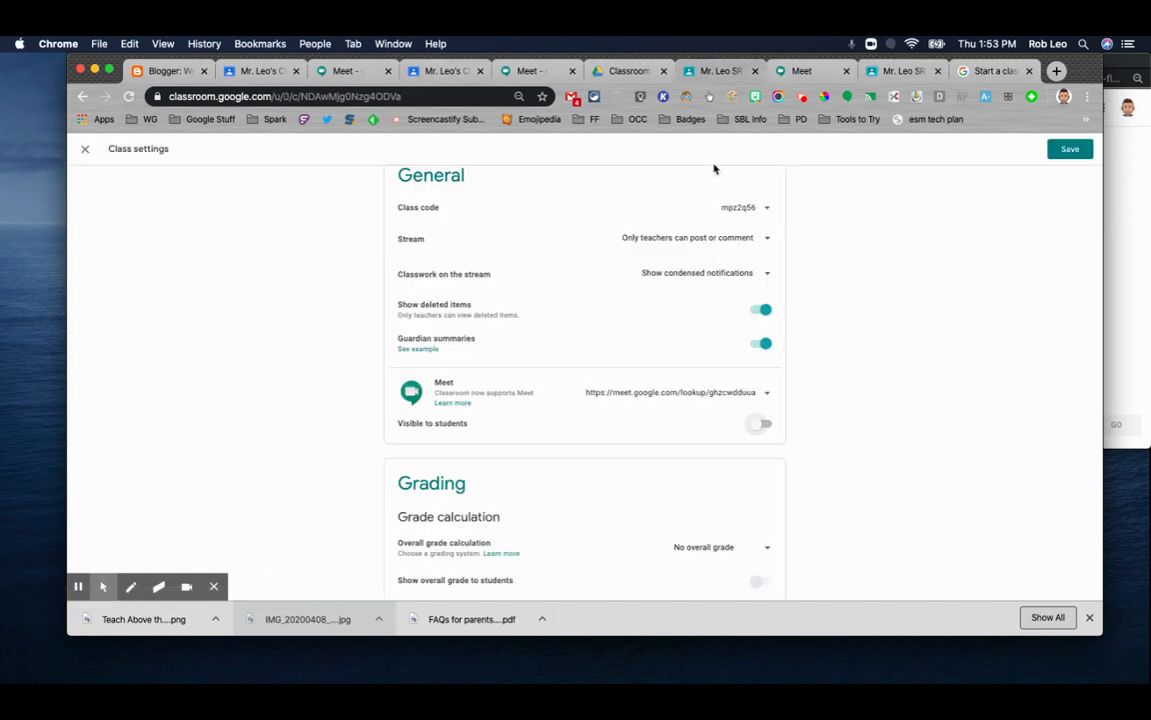
scroll(715, 417, "down", 2)
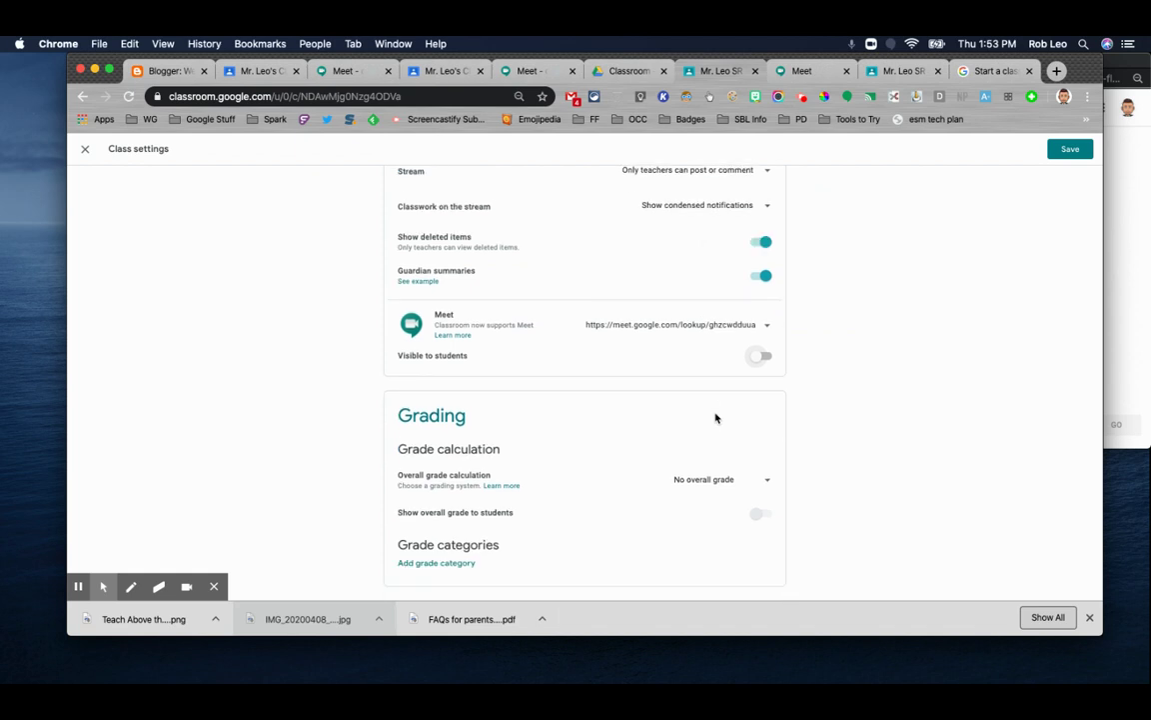
scroll(716, 418, "up", 1)
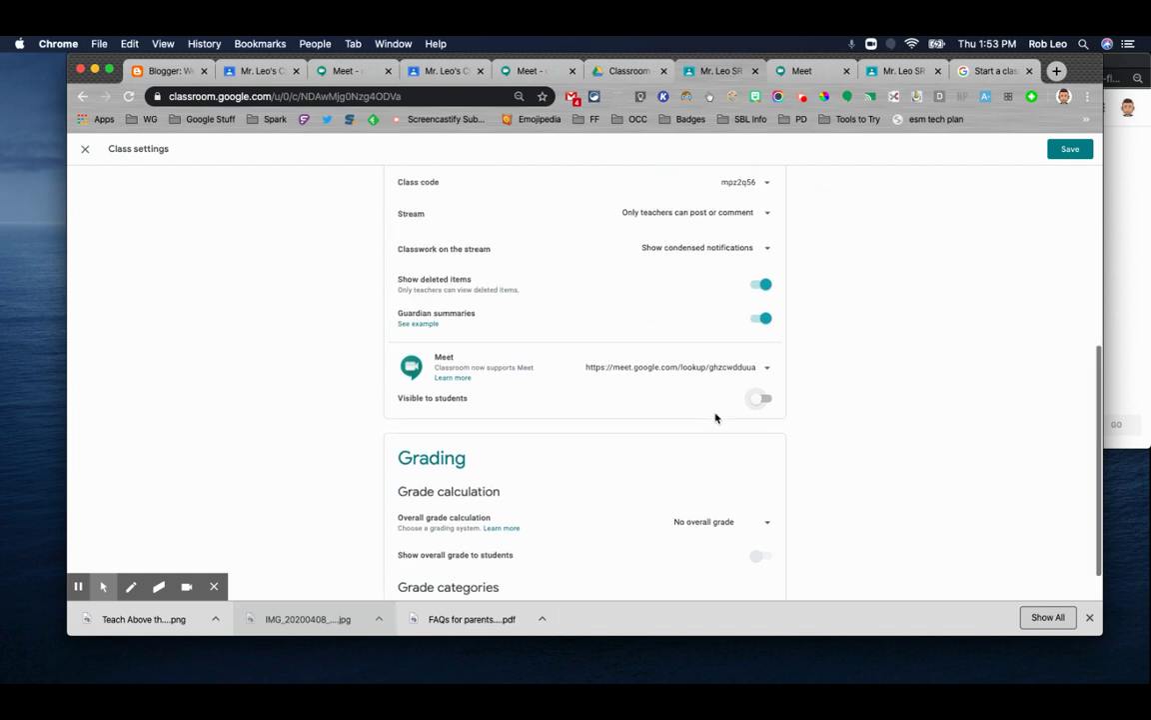
Reload the student's class stream and try to enter the meeting through the reset Meet link
left_click(919, 74)
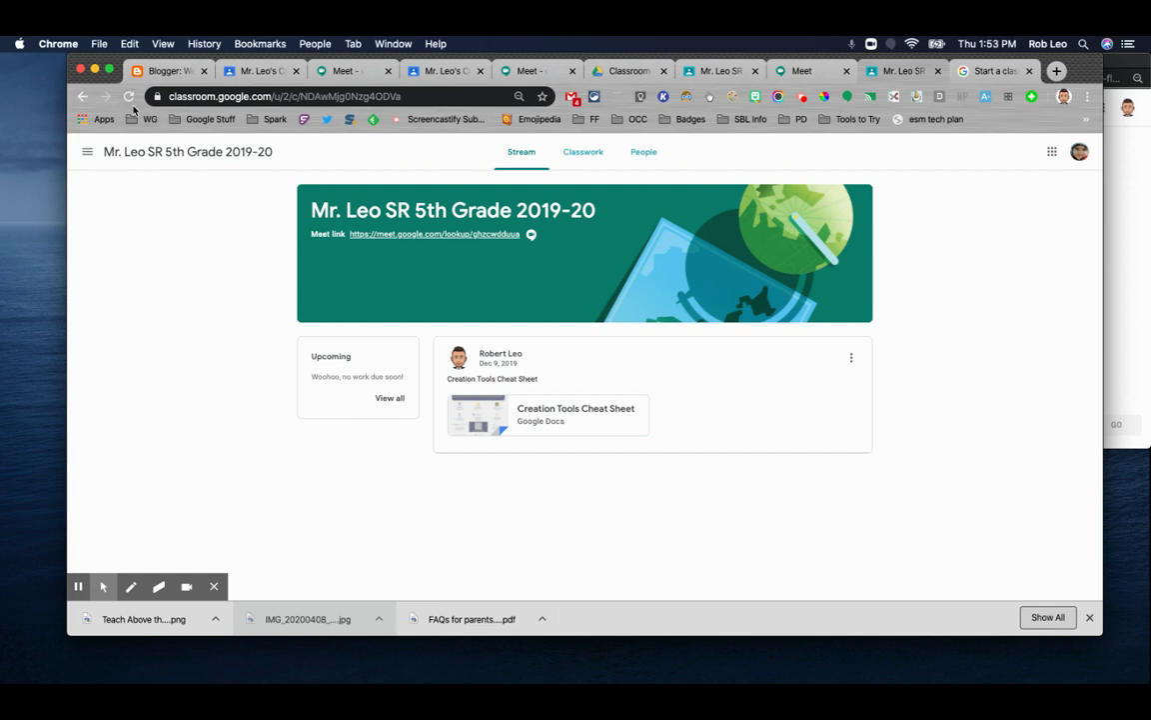
left_click(129, 97)
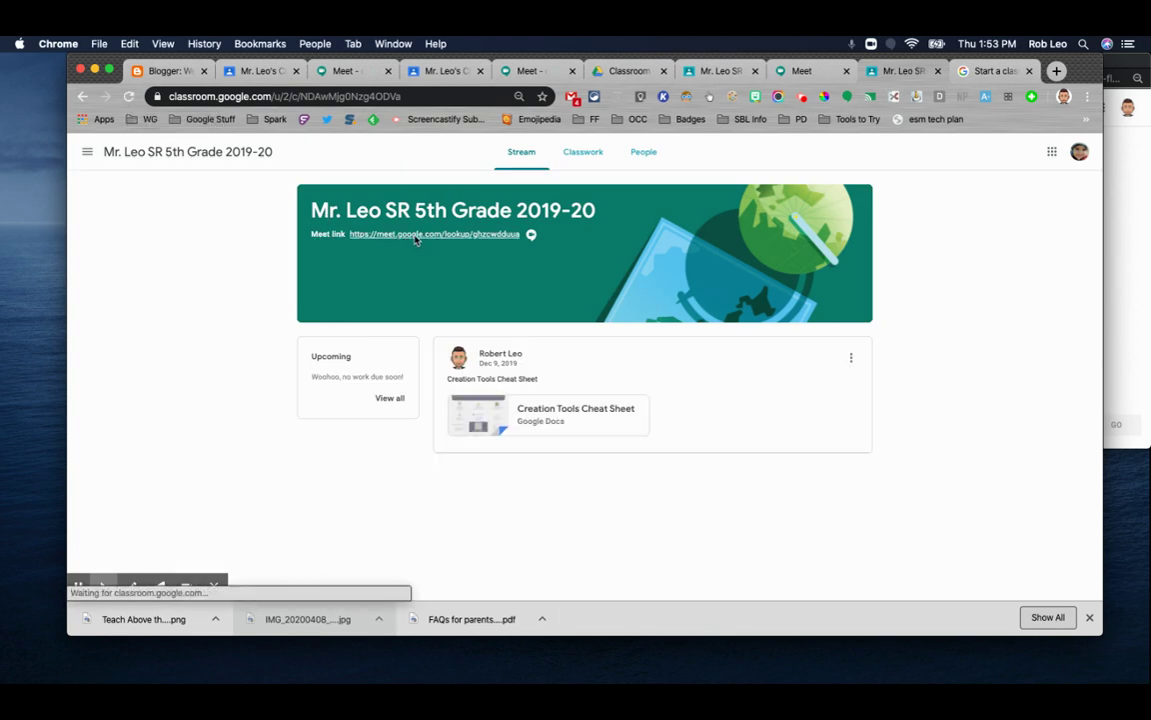
left_click(405, 238)
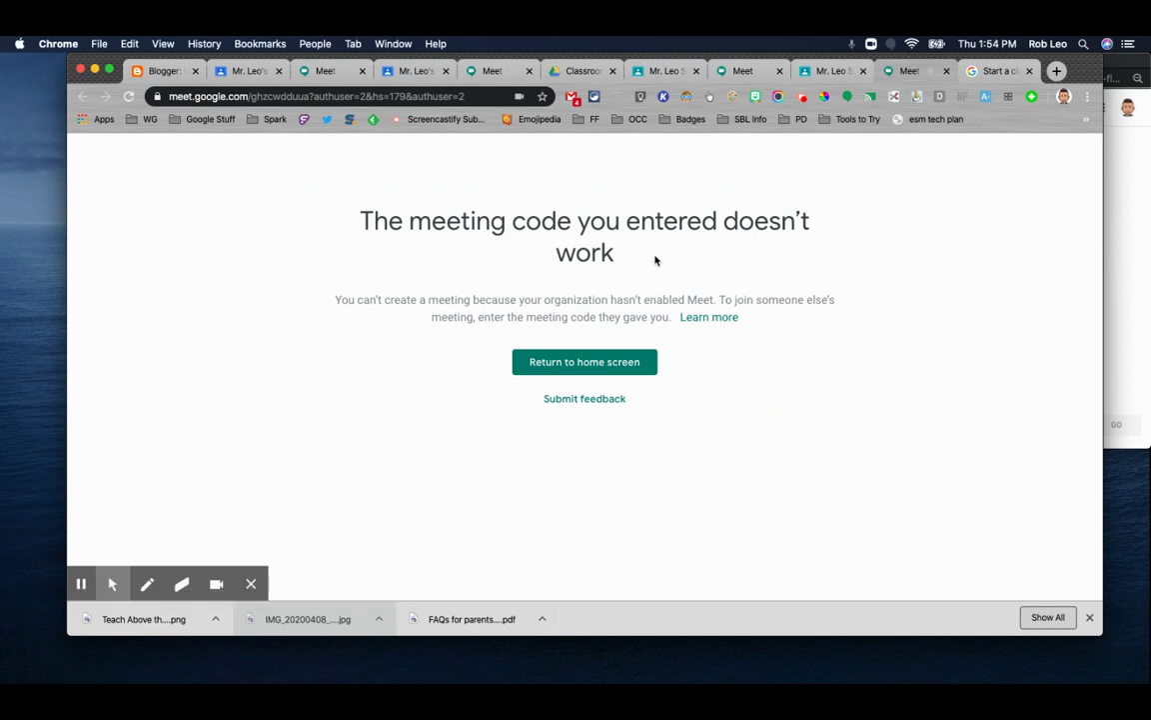
Save the teacher's class settings with the Meet link hidden from students, and return to the student's class stream
left_click(661, 72)
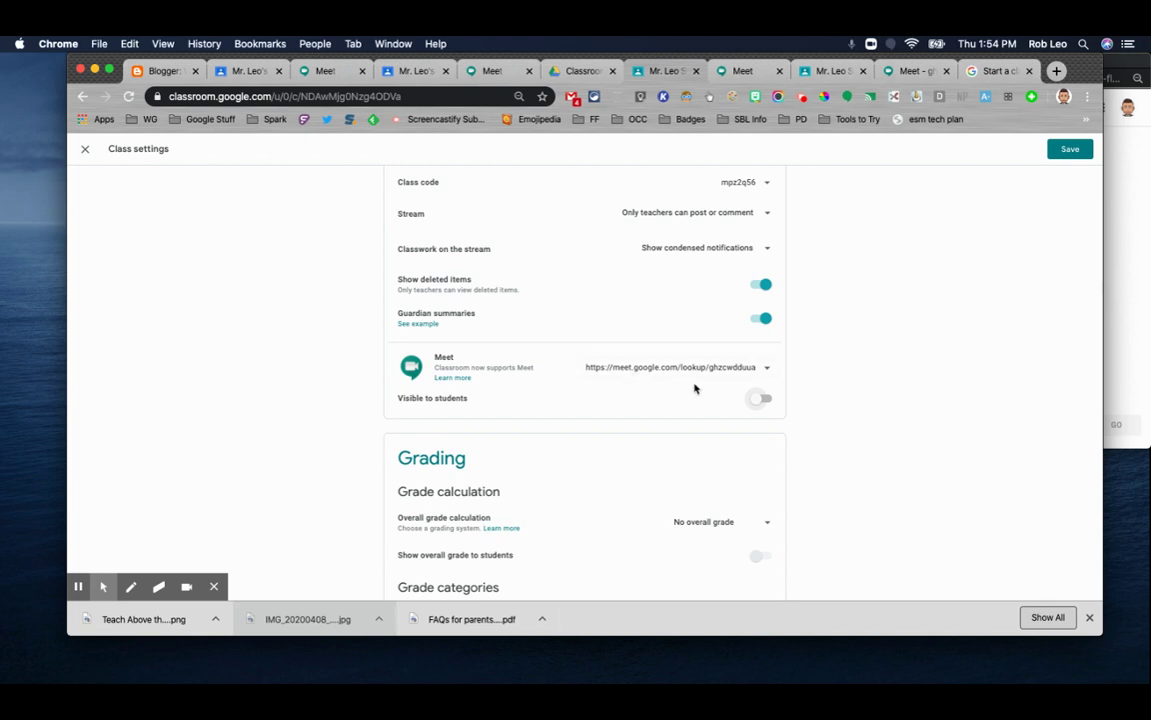
left_click(1064, 153)
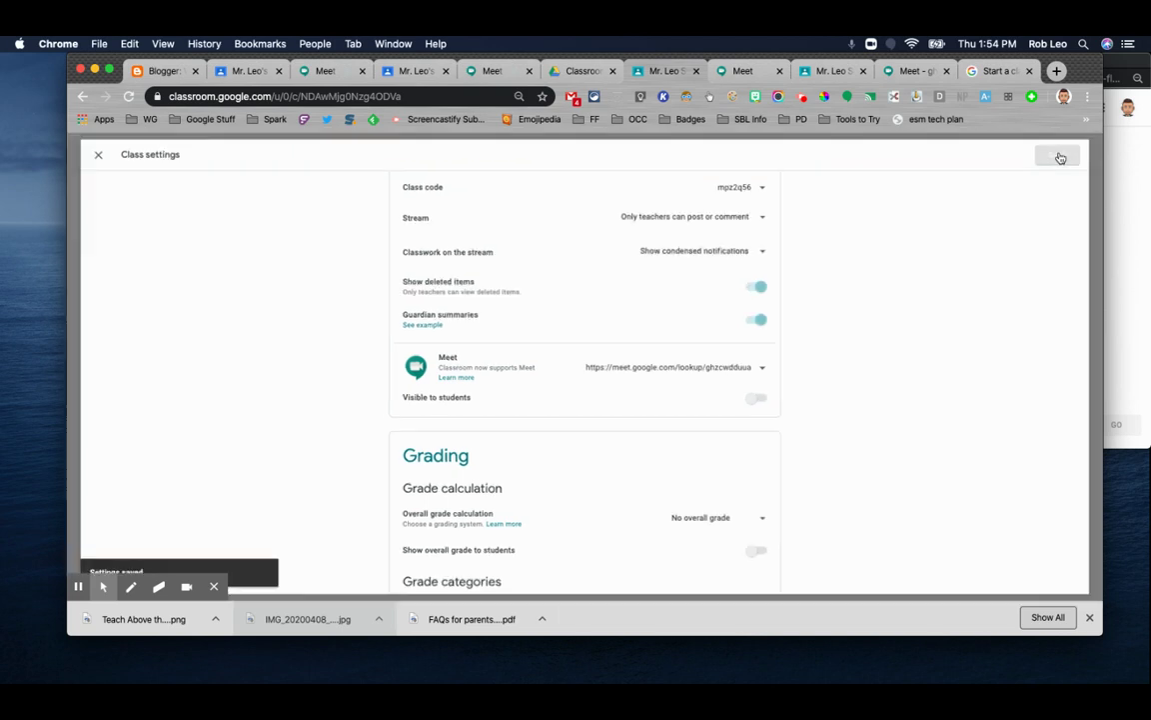
left_click(831, 72)
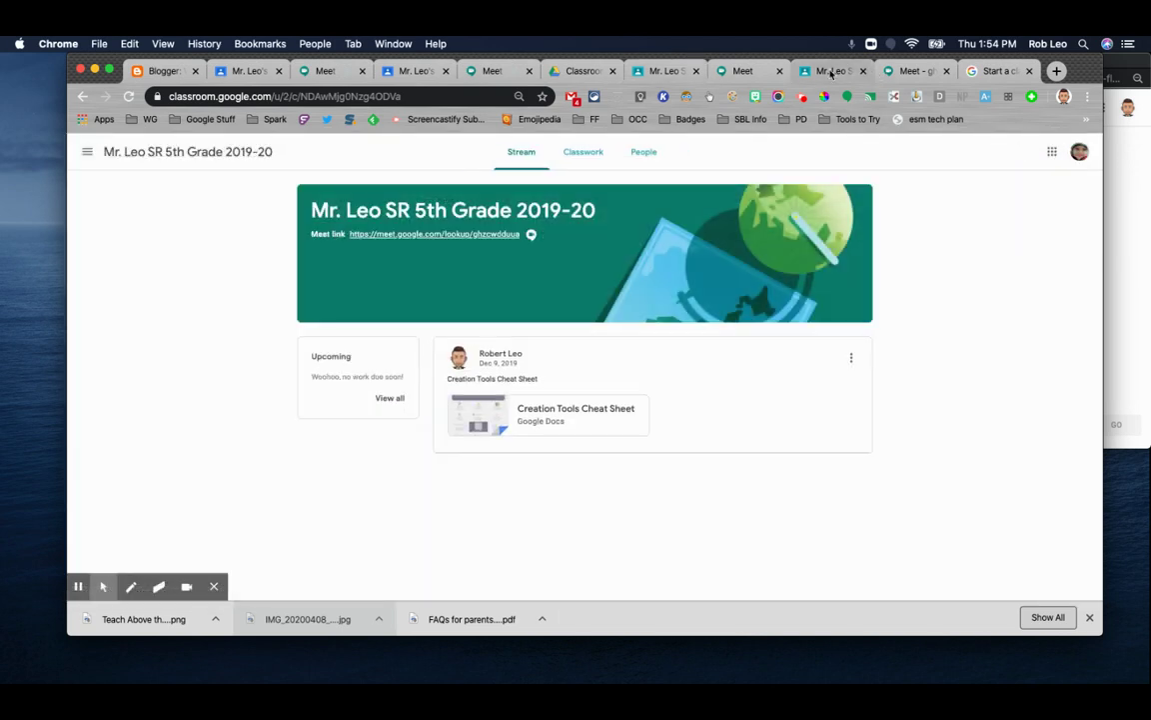
Reload the student's class stream, and reset the Meet link in the teacher's class settings
left_click(129, 96)
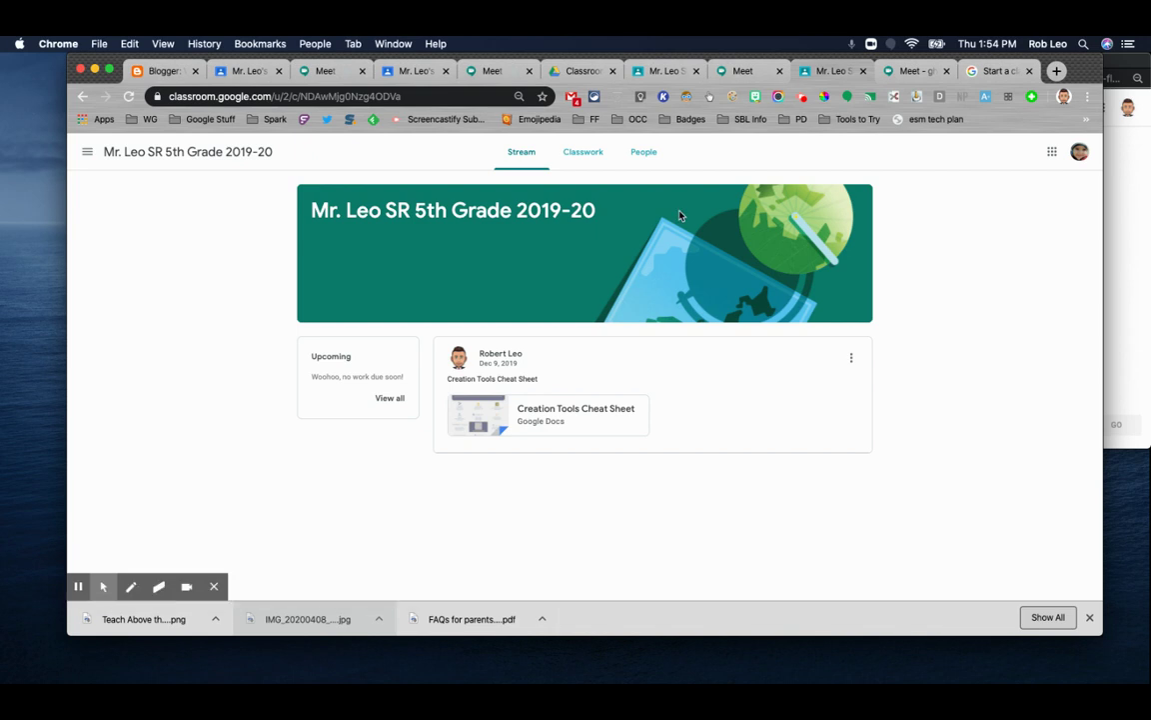
left_click(666, 70)
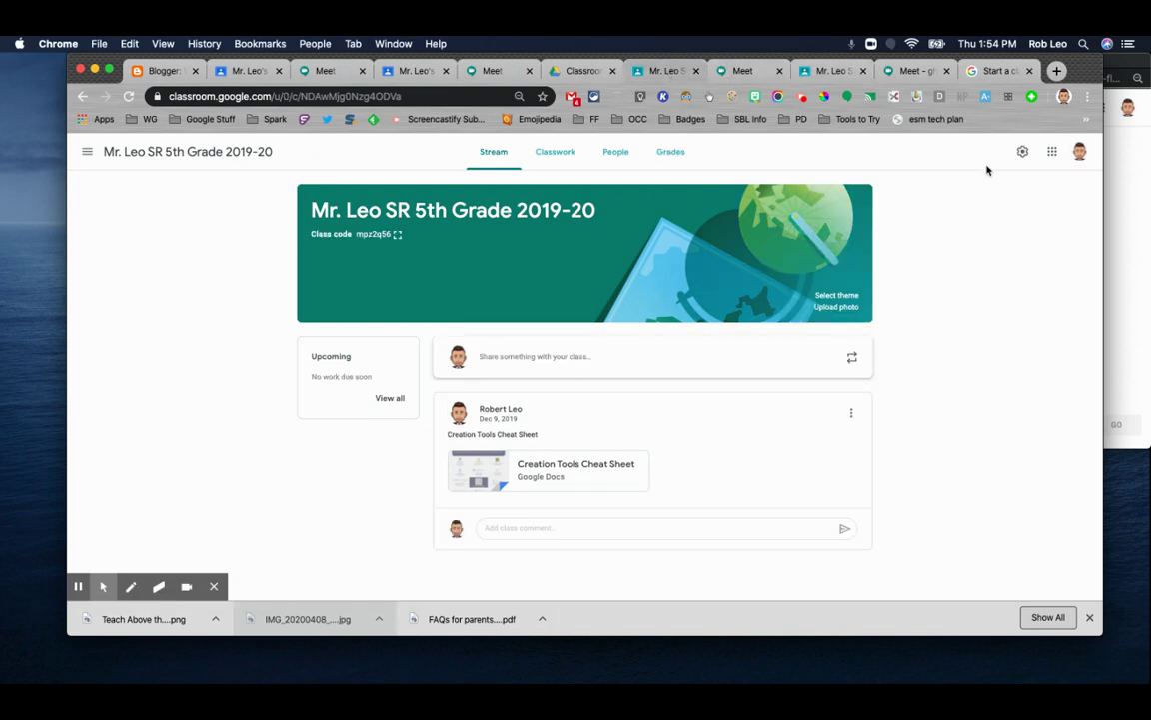
left_click(1025, 155)
scroll(761, 500, "down", 5)
scroll(760, 507, "down", 2)
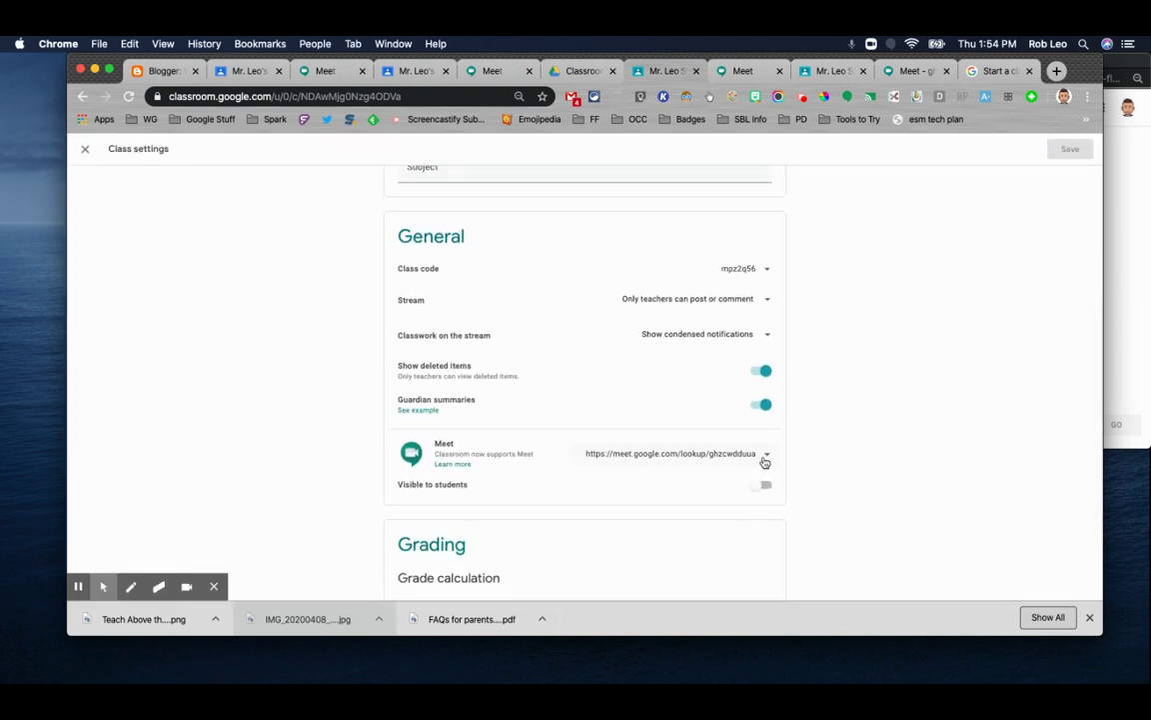
left_click(764, 458)
left_click(726, 498)
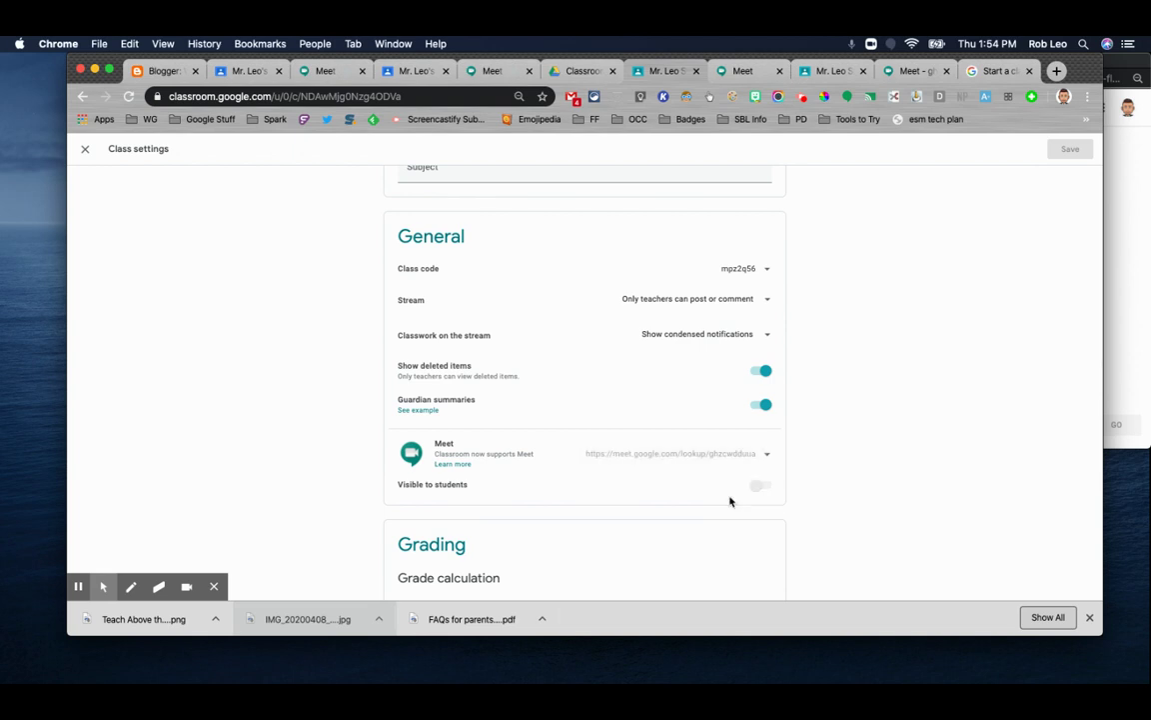
Copy the new Meet link while keeping it hidden from students, and save the class settings
left_click(764, 487)
left_click(764, 486)
left_click(768, 457)
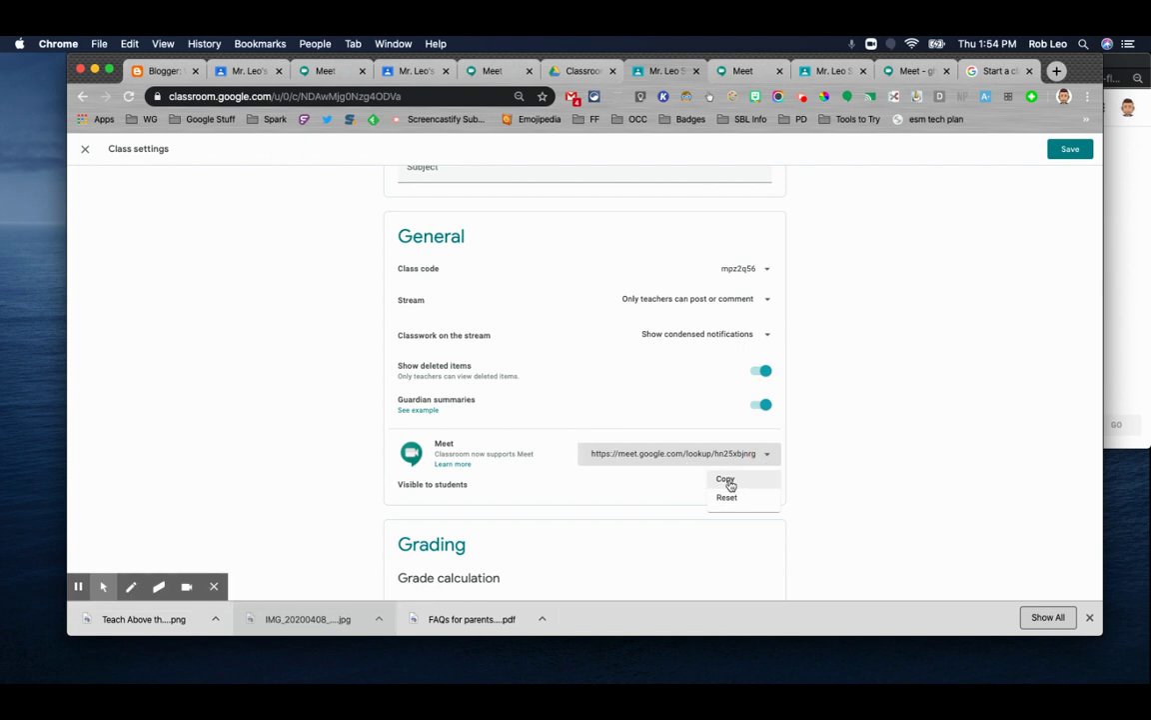
left_click(727, 481)
left_click(1069, 148)
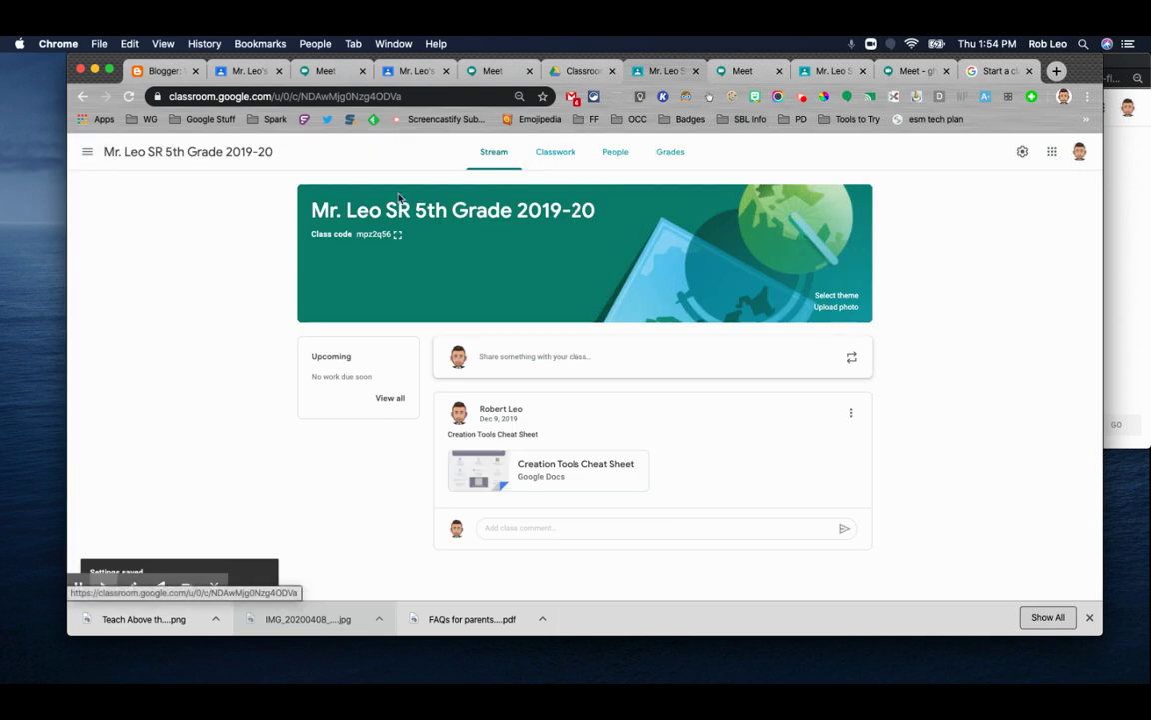
Write a stream announcement for all students reading "Join me today at 2:00"
left_click(495, 356)
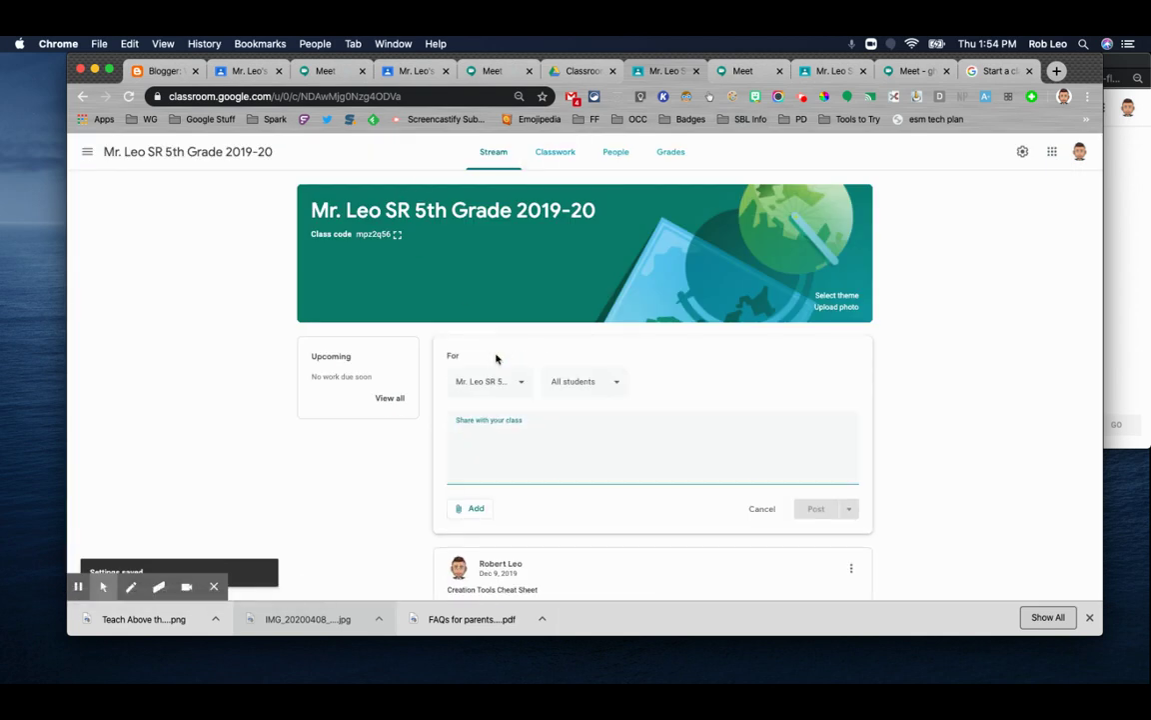
type("Jon")
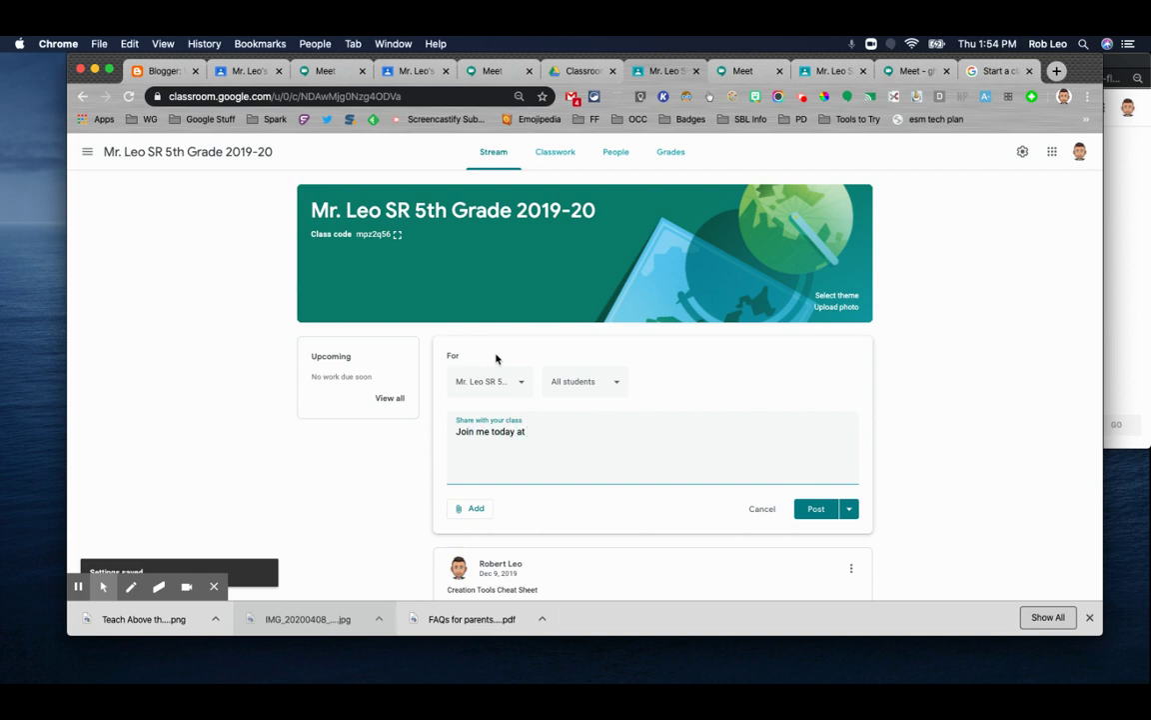
type(":00")
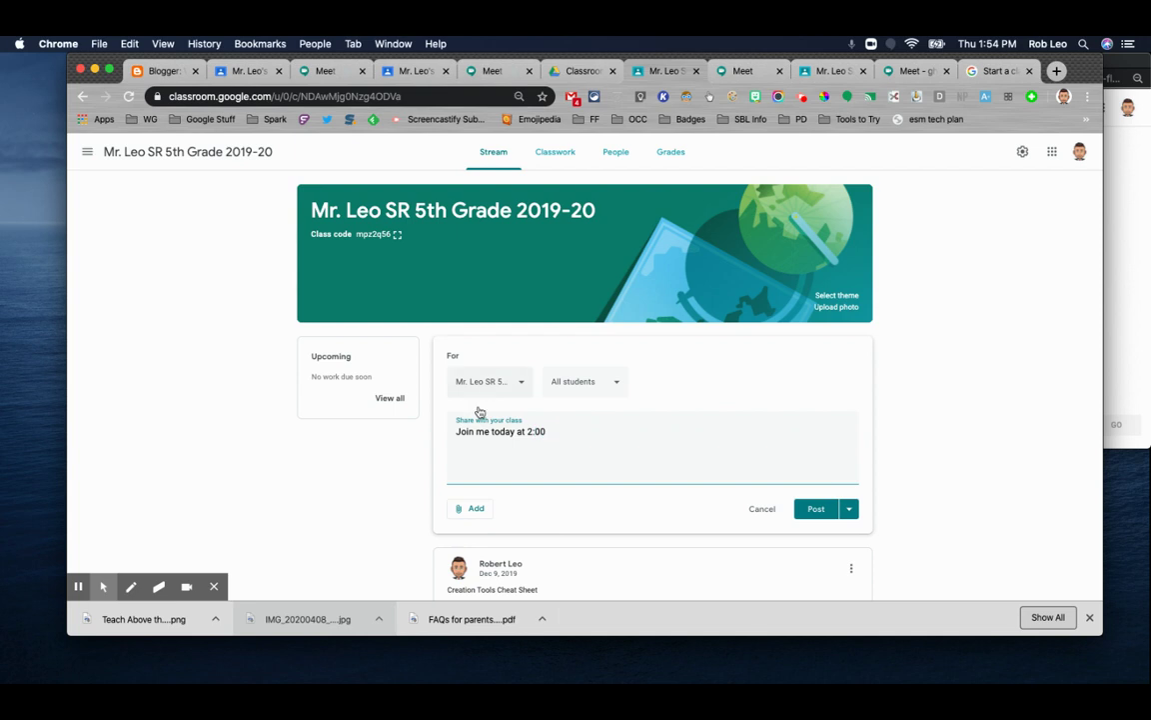
Attach the copied Meet link to the announcement and post it to the class stream
left_click(471, 510)
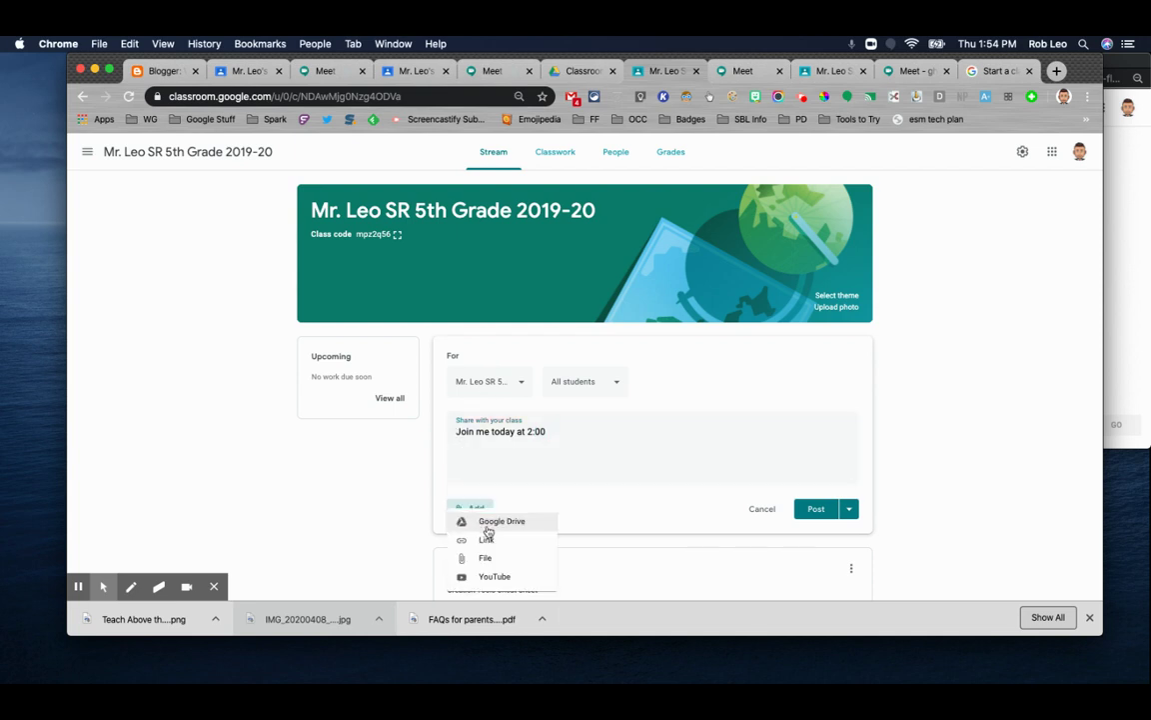
left_click(488, 541)
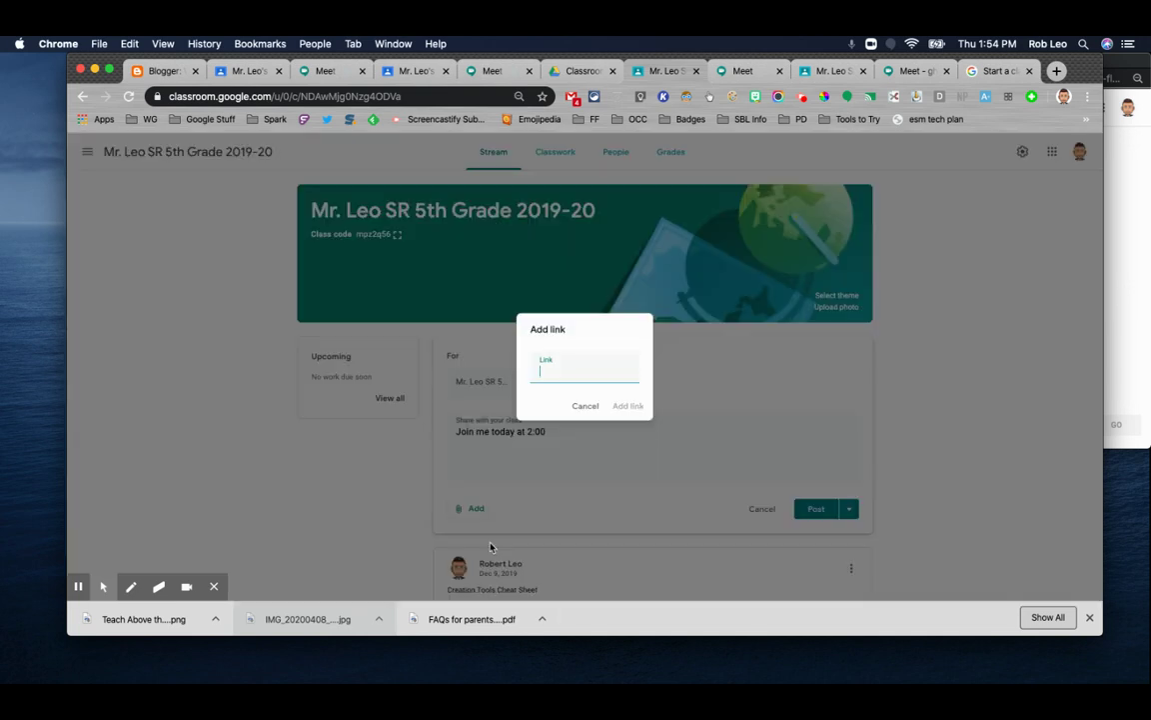
key("super+v")
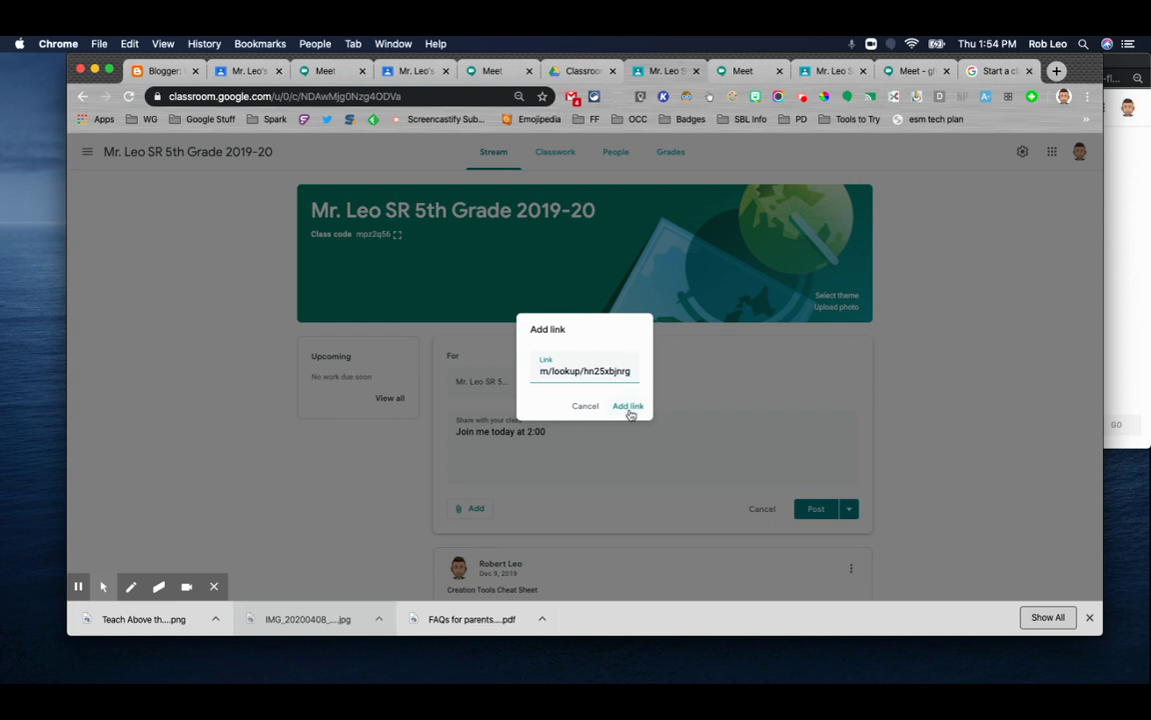
left_click(630, 412)
left_click(810, 565)
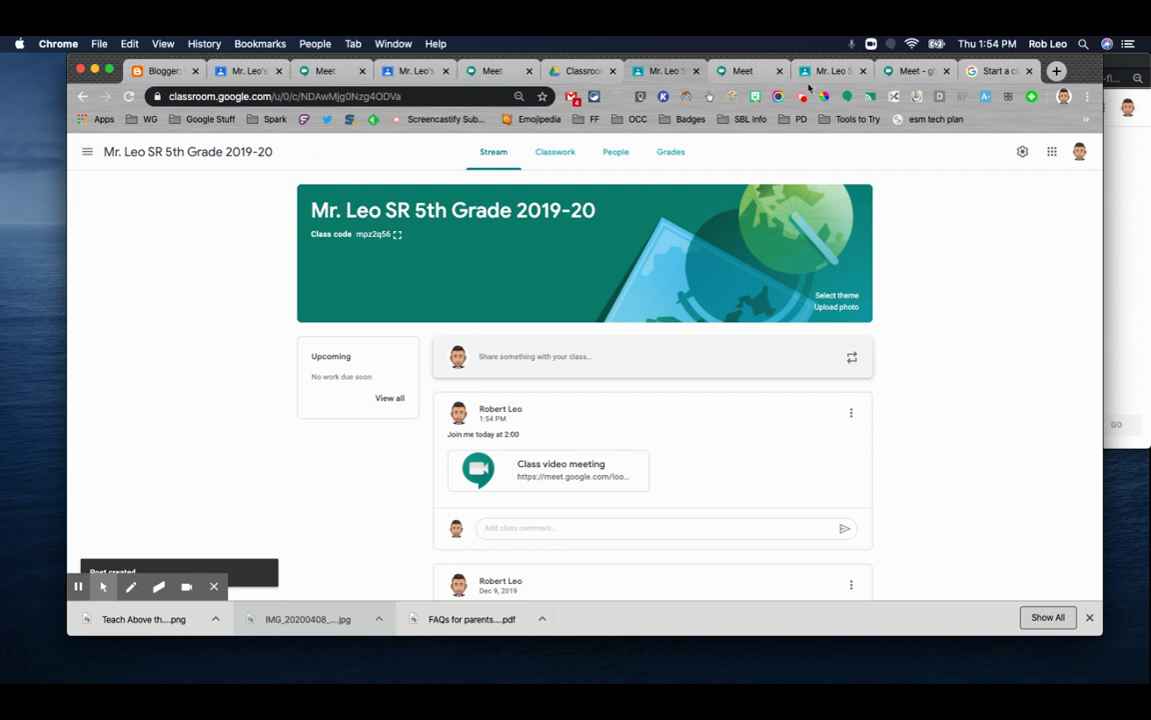
Reload the student's class stream, try to enter the posted class video meeting before the teacher, and close the Meet pages
left_click(830, 71)
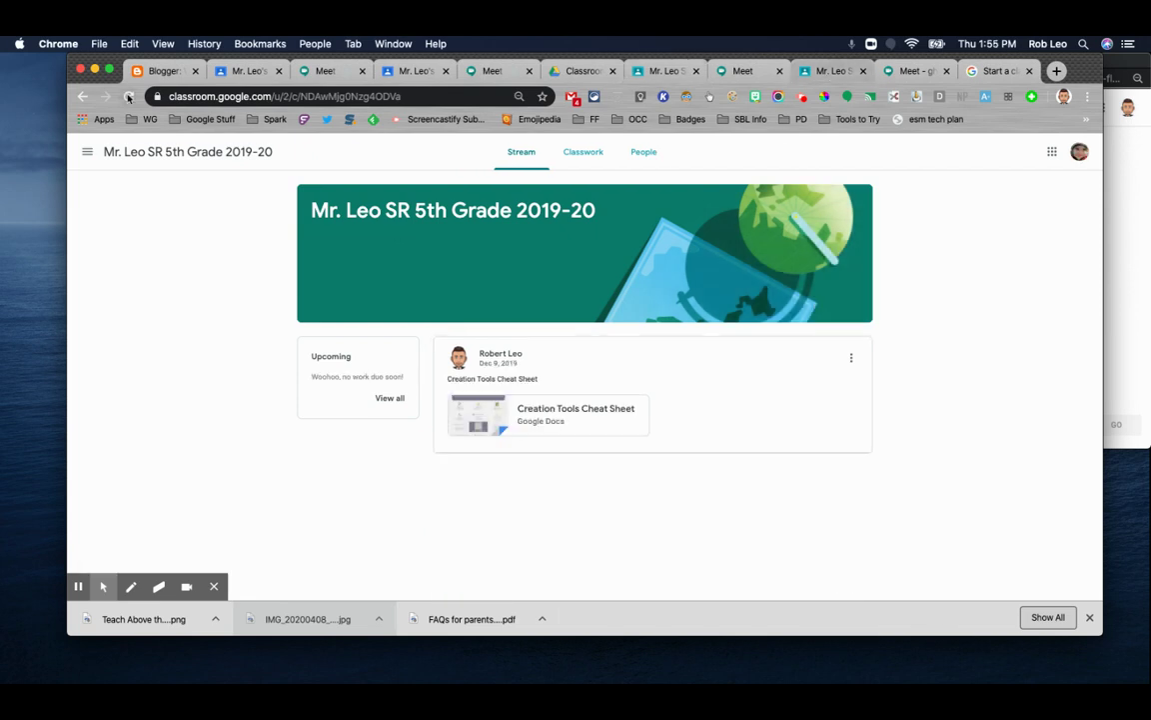
left_click(128, 97)
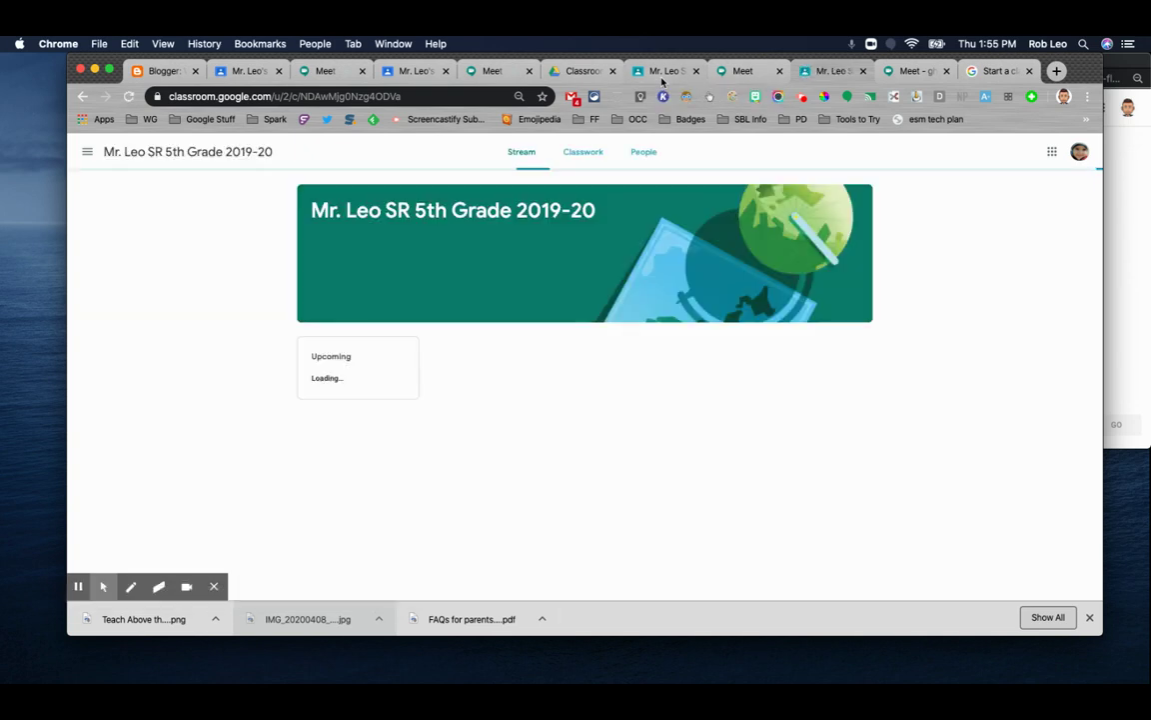
left_click(838, 74)
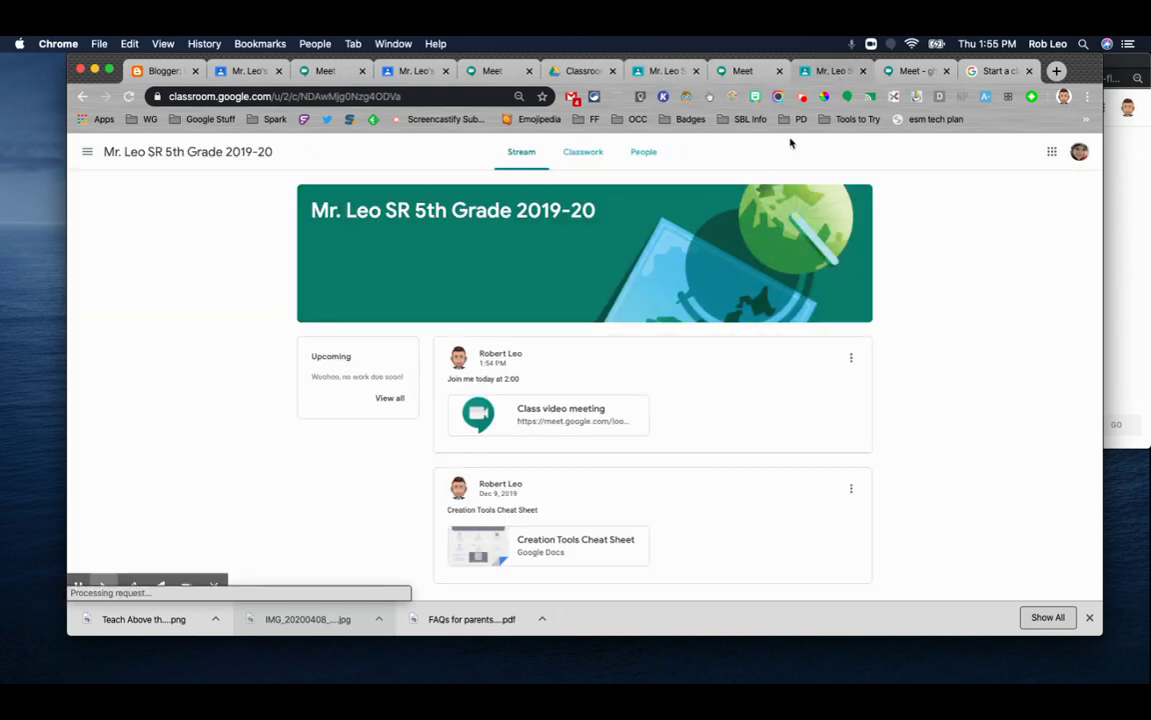
left_click(561, 421)
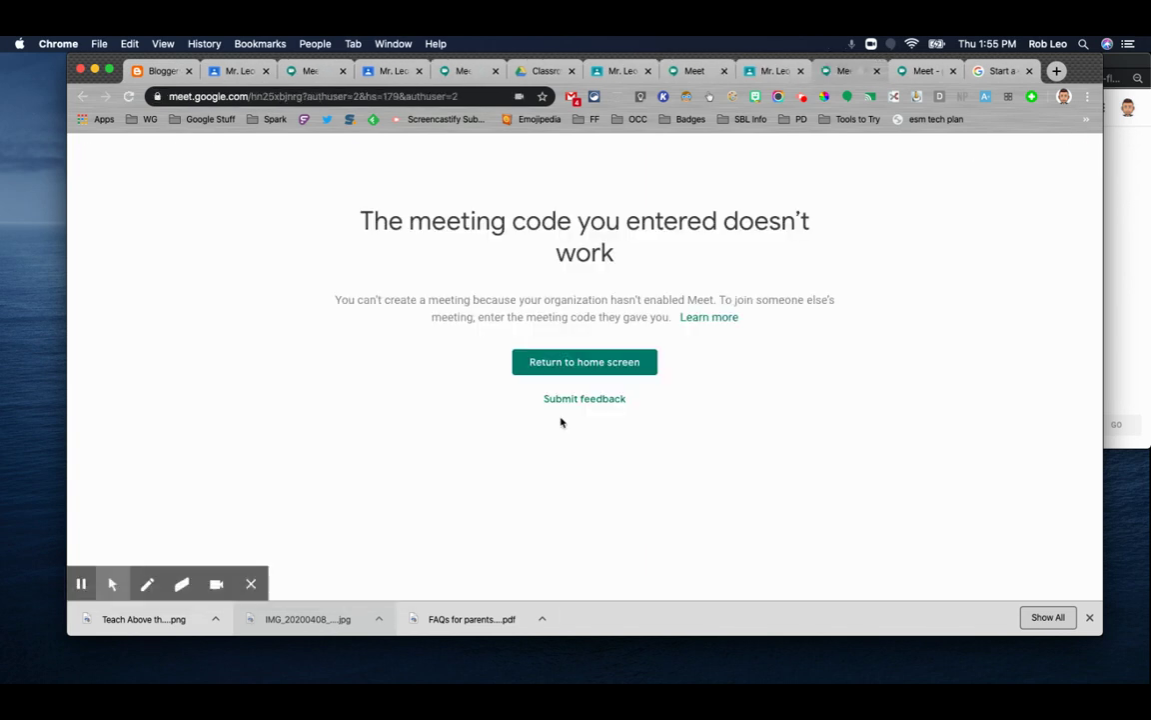
left_click(878, 71)
left_click(877, 71)
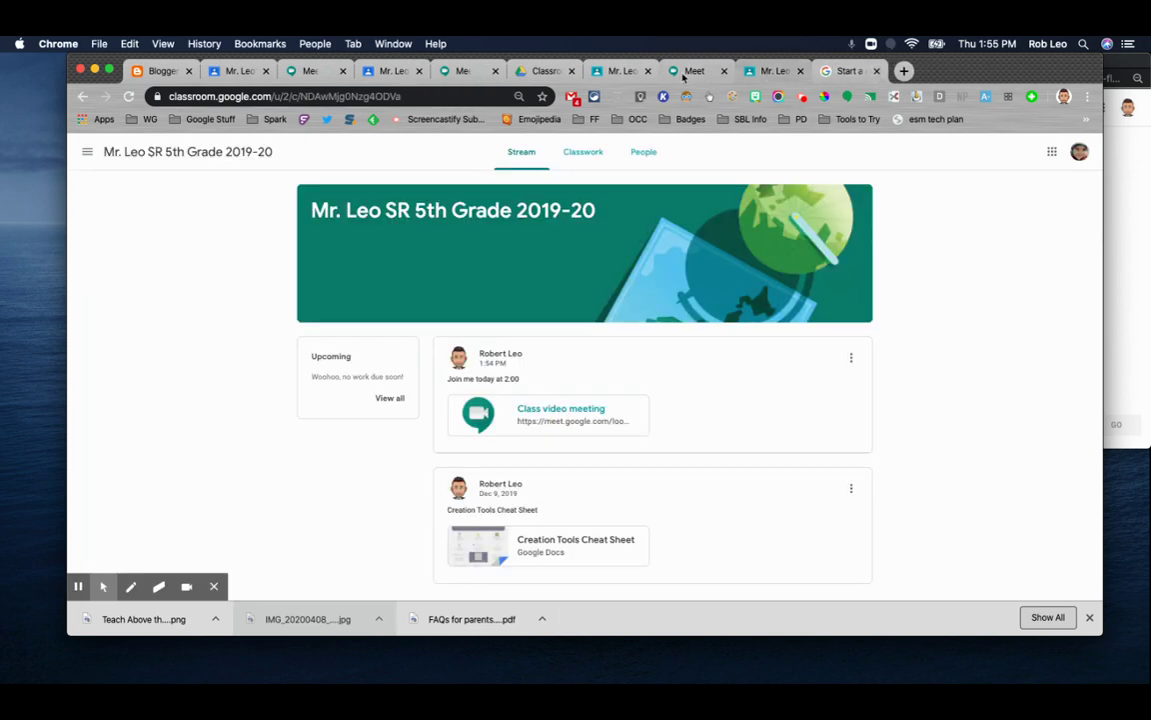
Join the posted class video meeting as the teacher, dismiss the joining info and mute the microphone
left_click(626, 73)
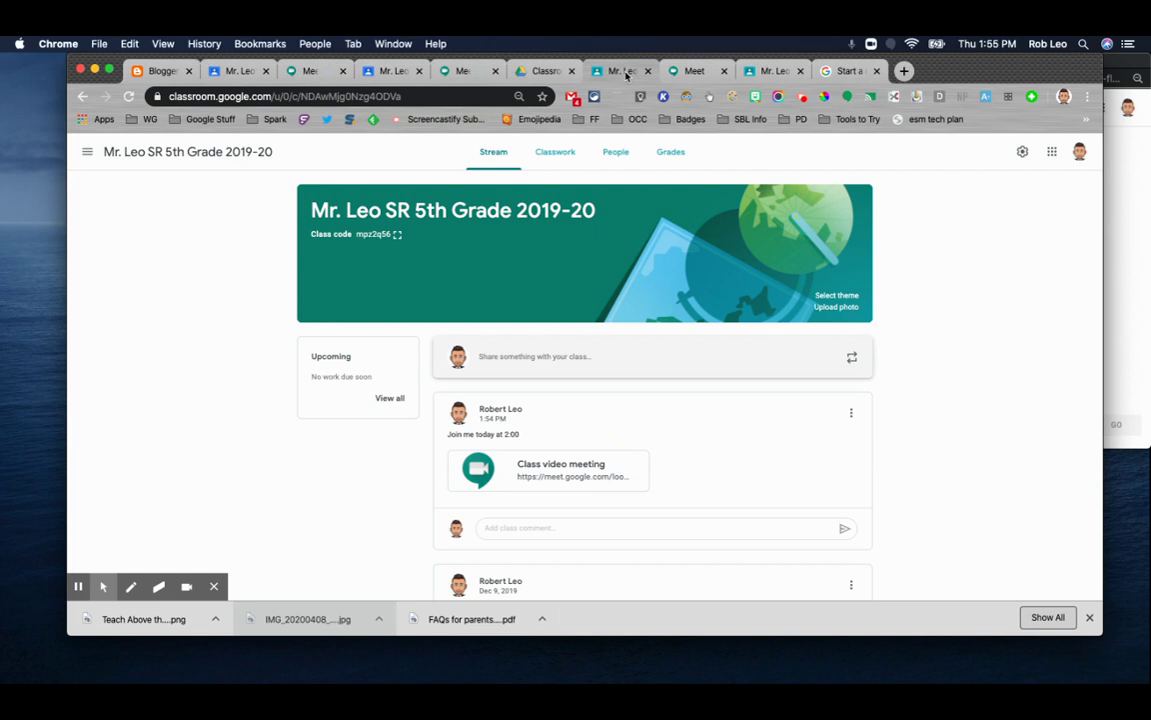
left_click(548, 477)
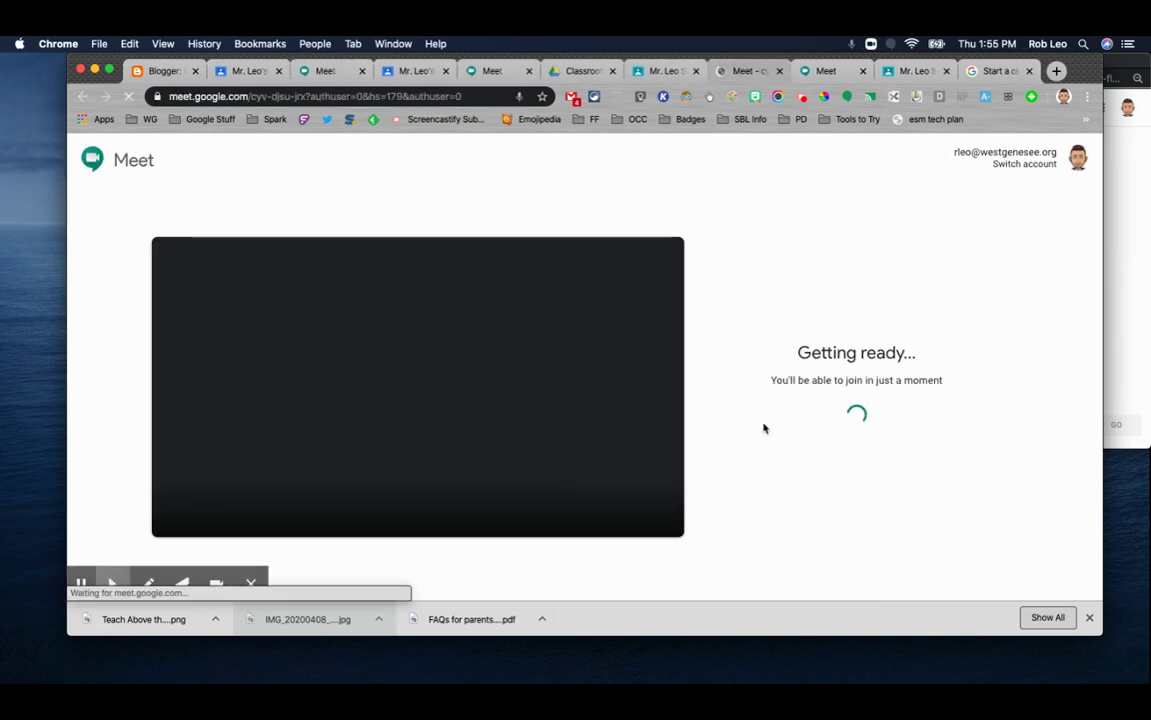
left_click(785, 412)
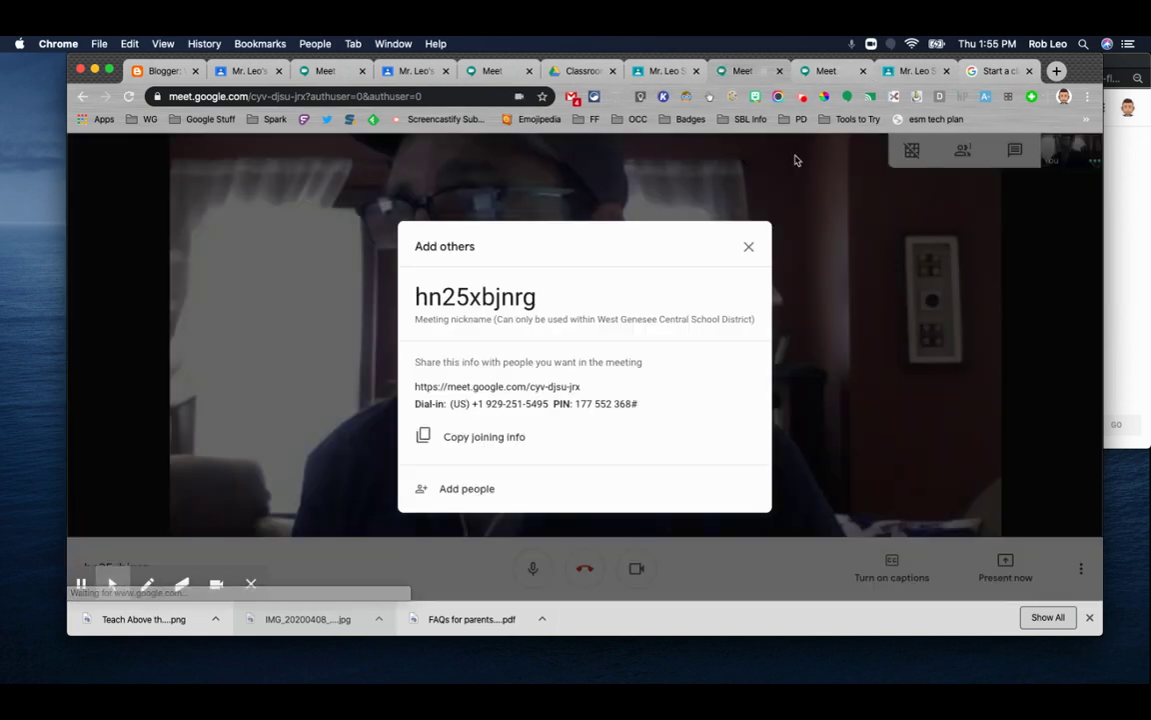
left_click(749, 246)
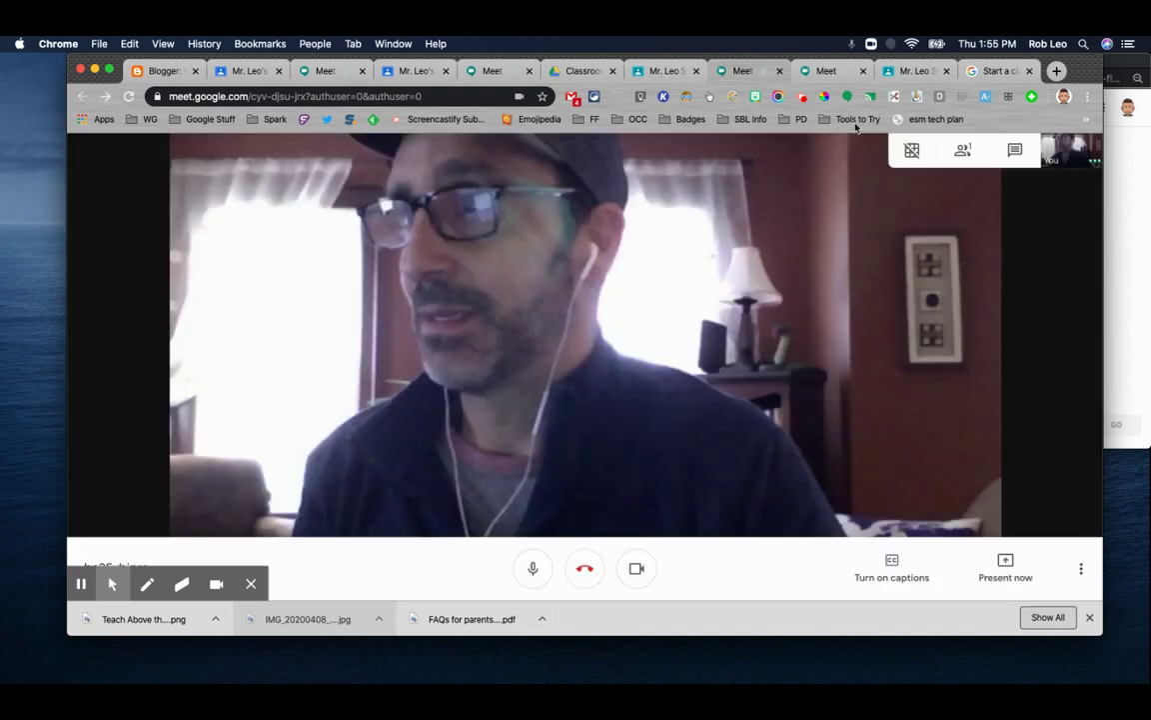
left_click(532, 568)
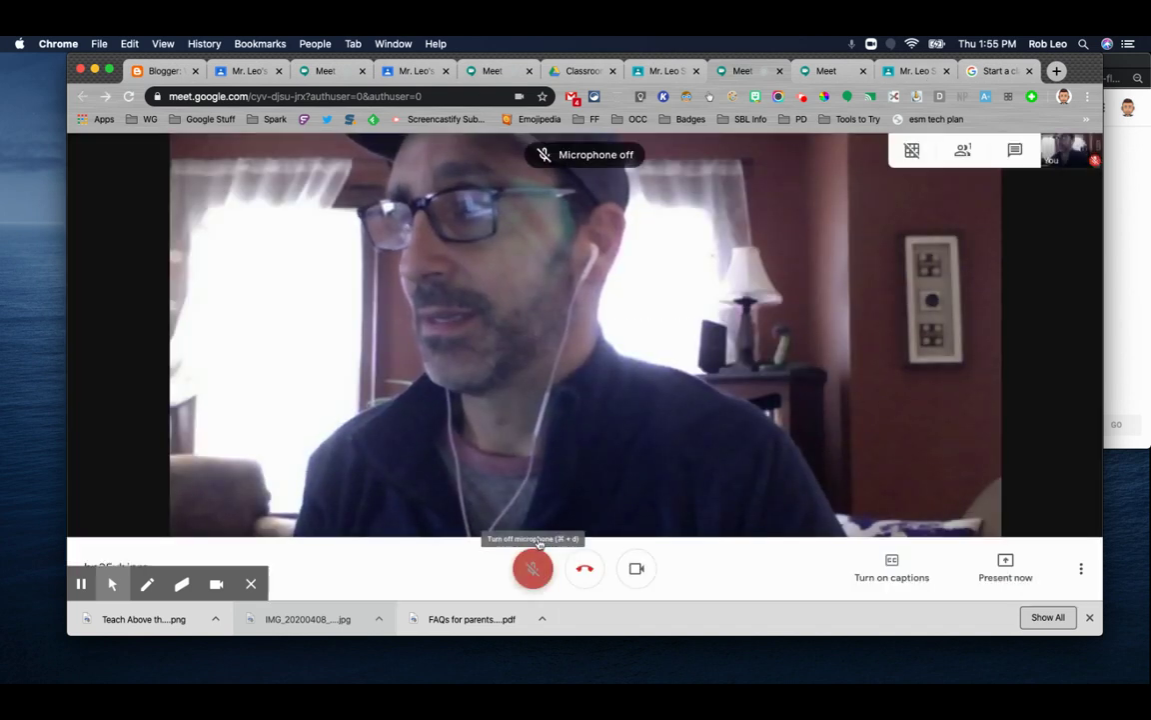
Join the posted class video meeting as the student with the microphone muted, and close that meeting page
left_click(904, 70)
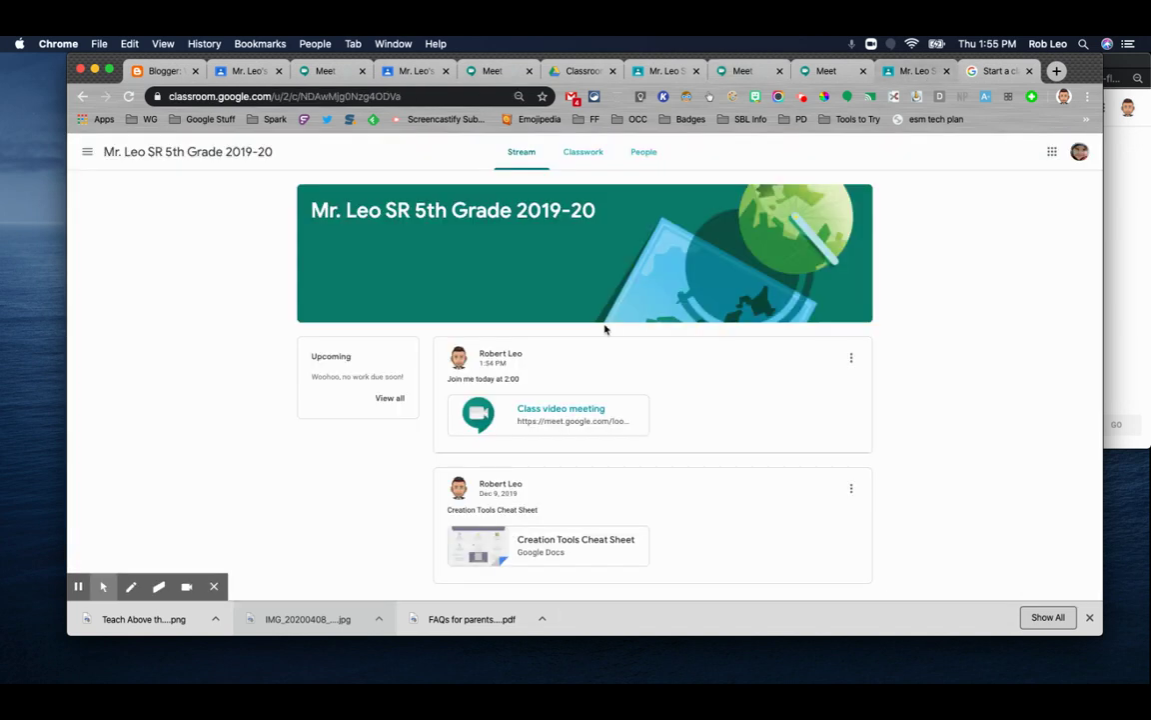
left_click(554, 413)
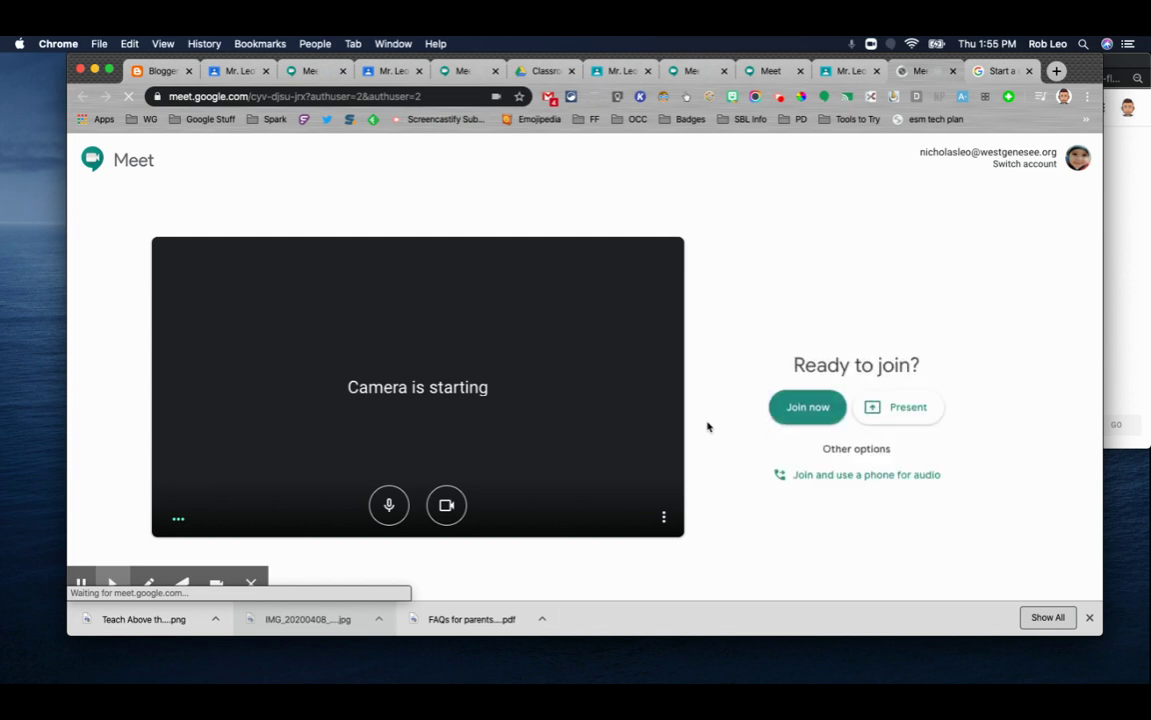
left_click(800, 388)
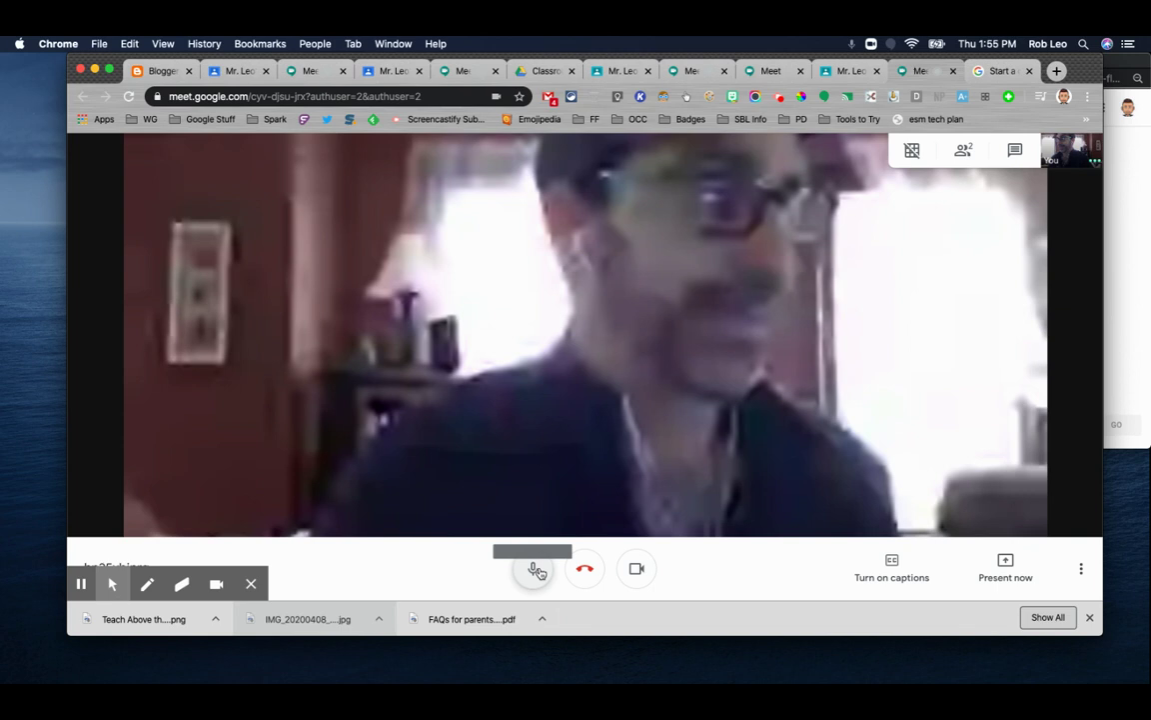
left_click(535, 569)
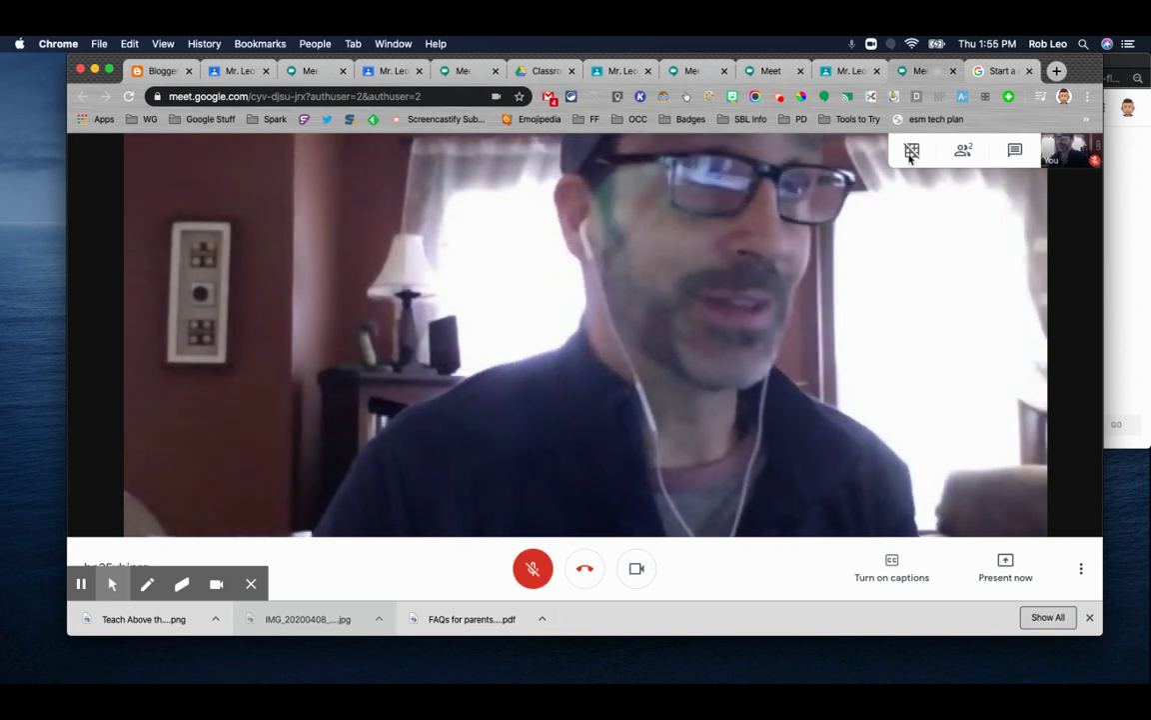
left_click(955, 72)
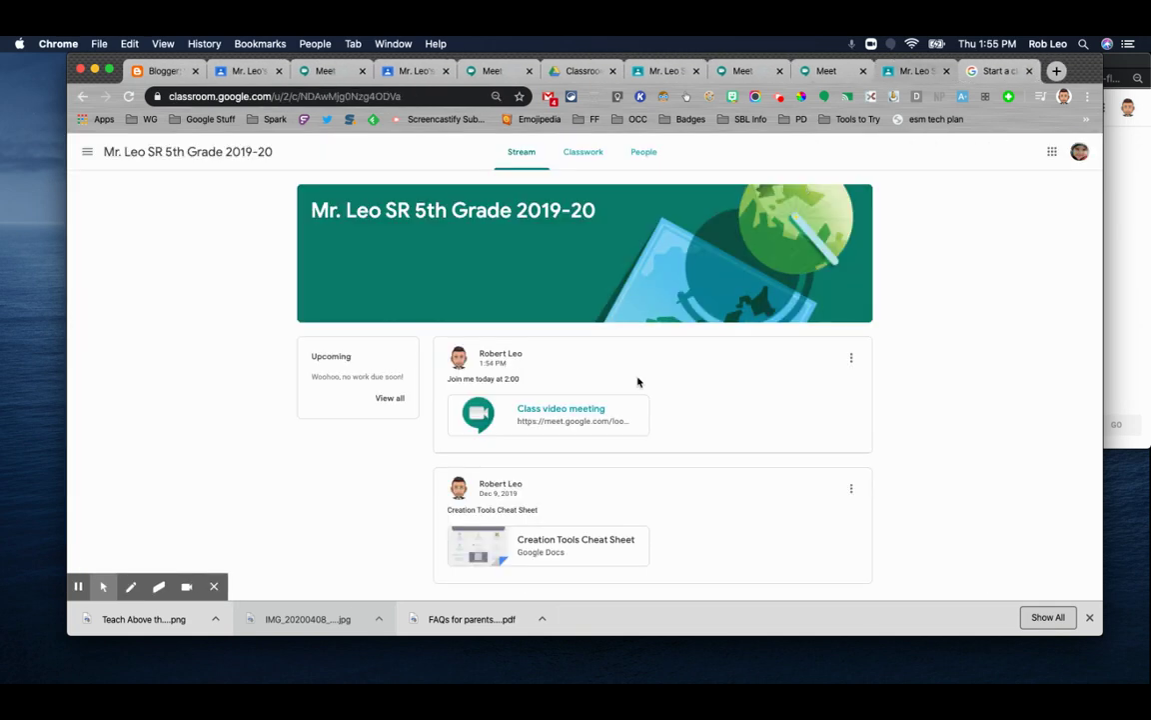
Reset the Meet link again in the teacher's class settings after the meeting
left_click(652, 72)
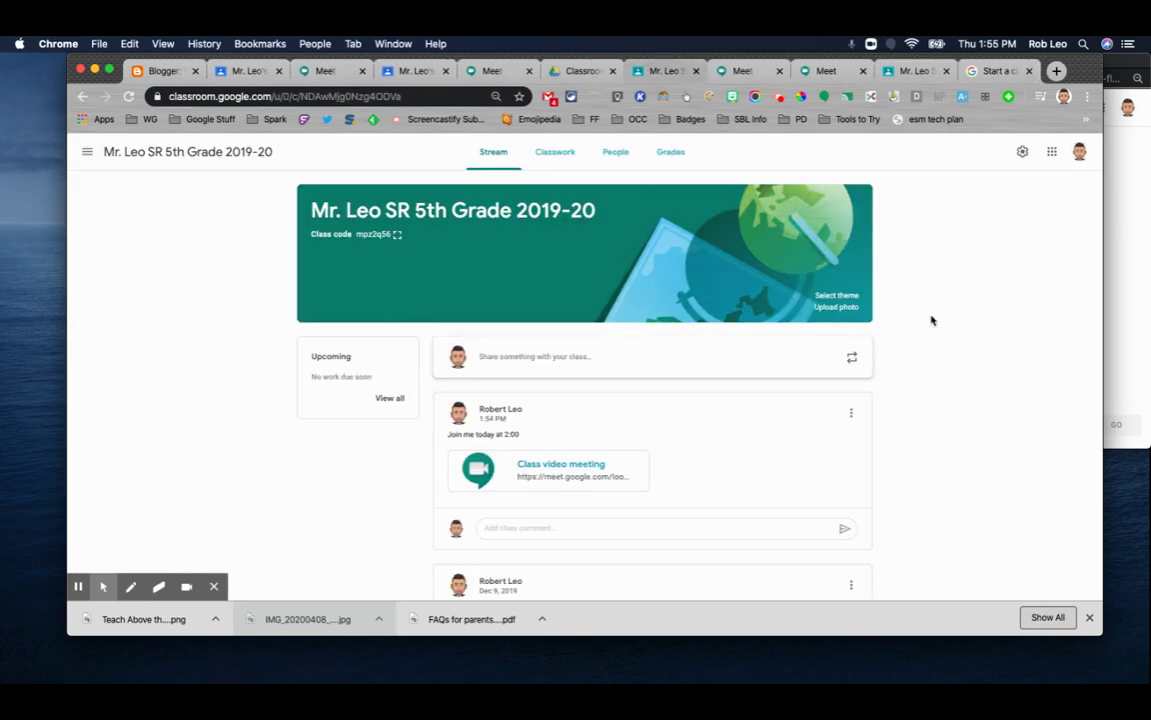
left_click(1021, 153)
scroll(931, 381, "down", 5)
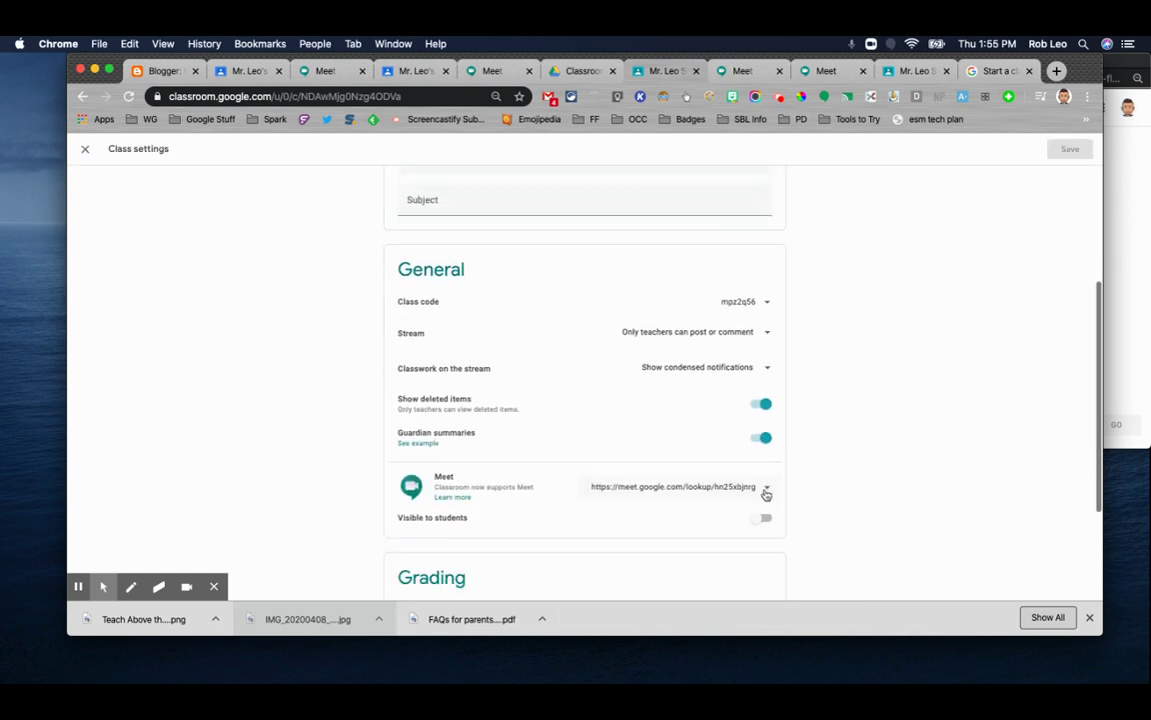
left_click(766, 487)
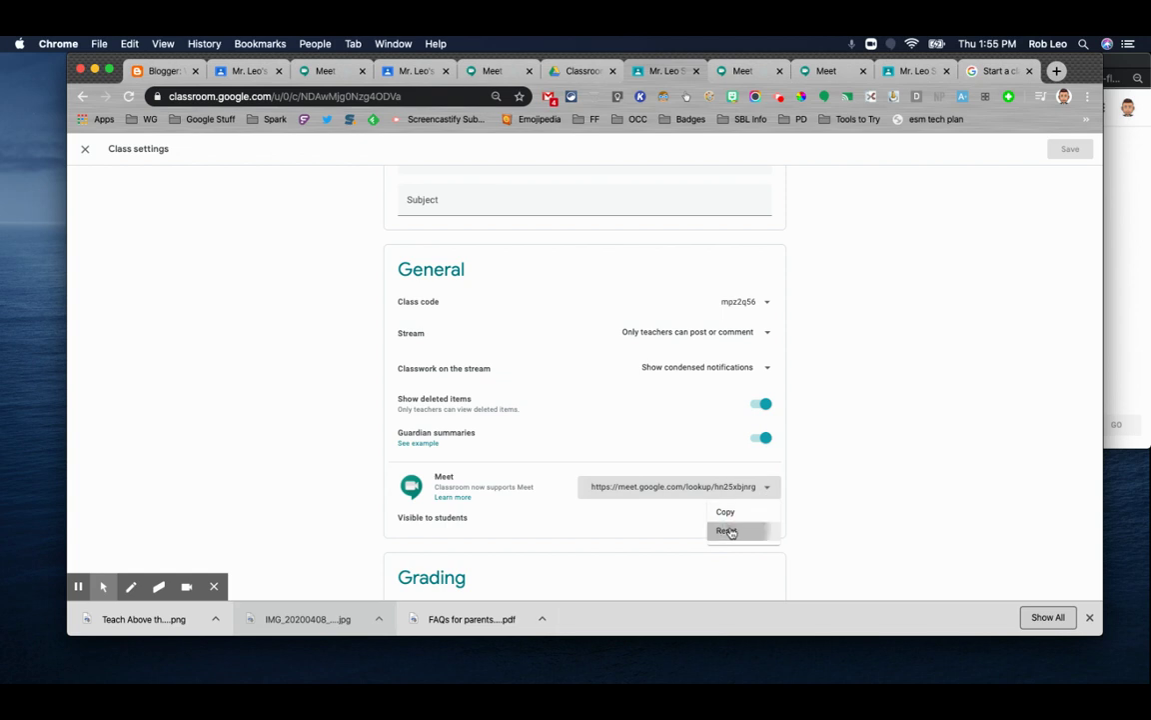
left_click(728, 530)
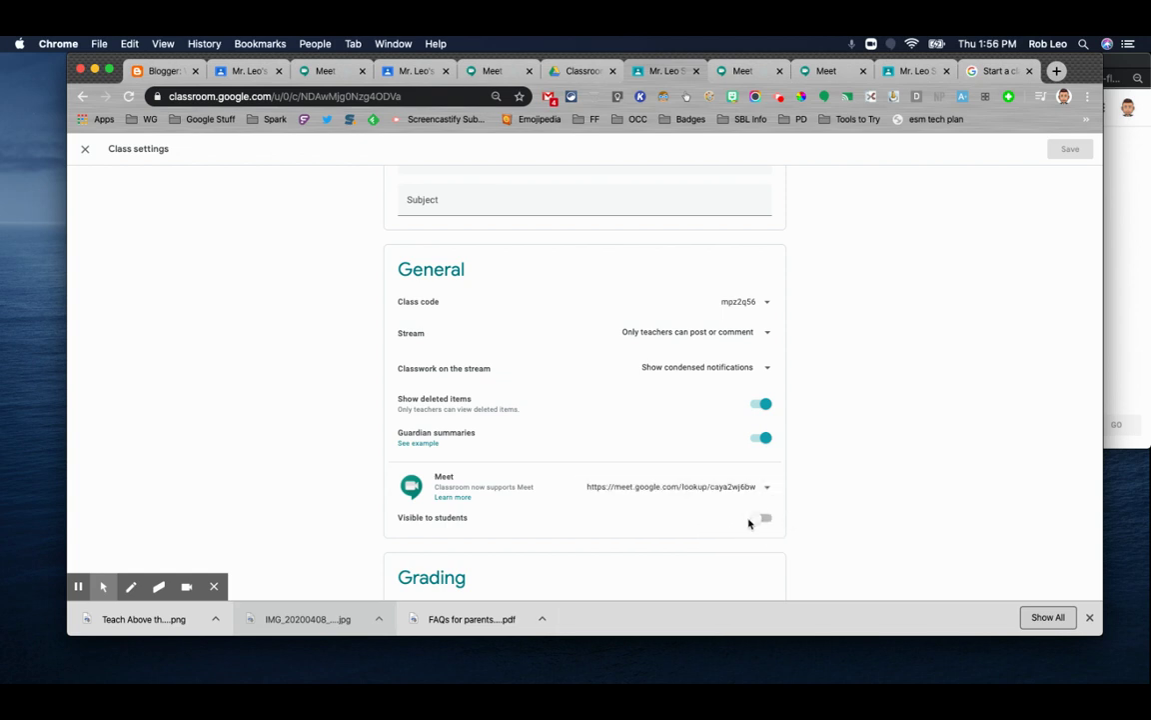